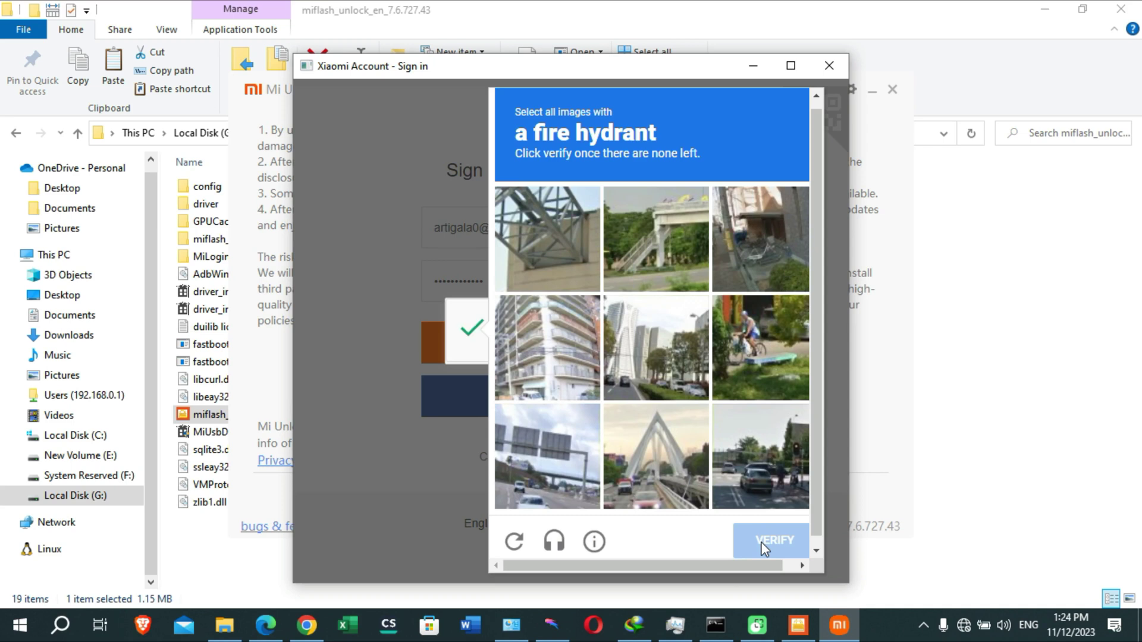
# - Complete the Xiaomi account sign-in, including its image check, and agree to the Mi Unlock disclaimer
pyautogui.click(763, 542)
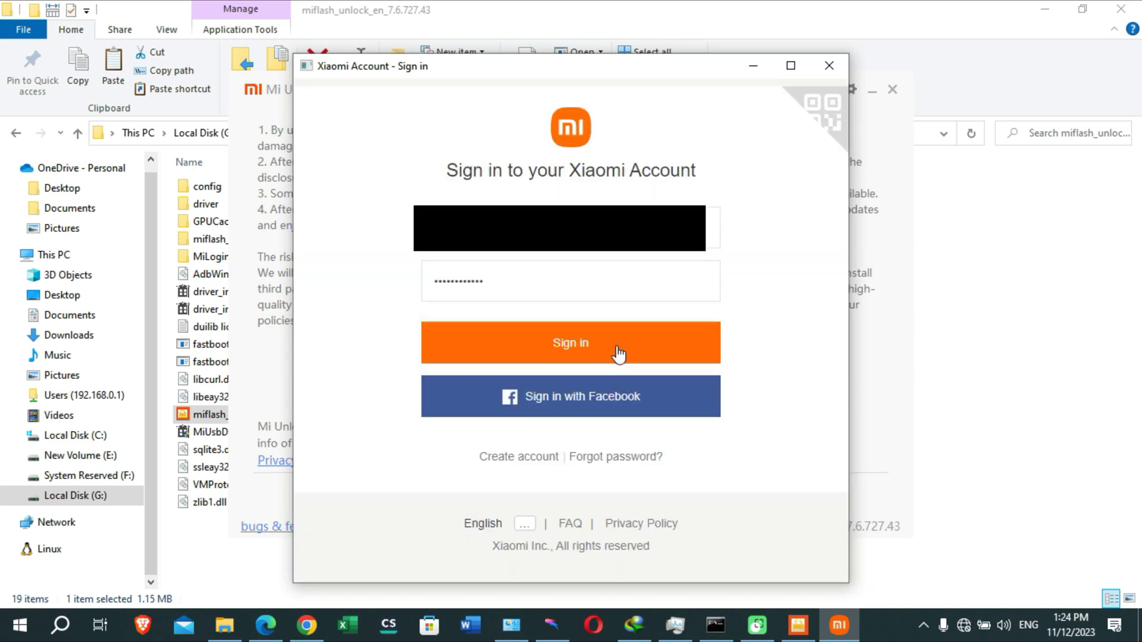
pyautogui.click(616, 348)
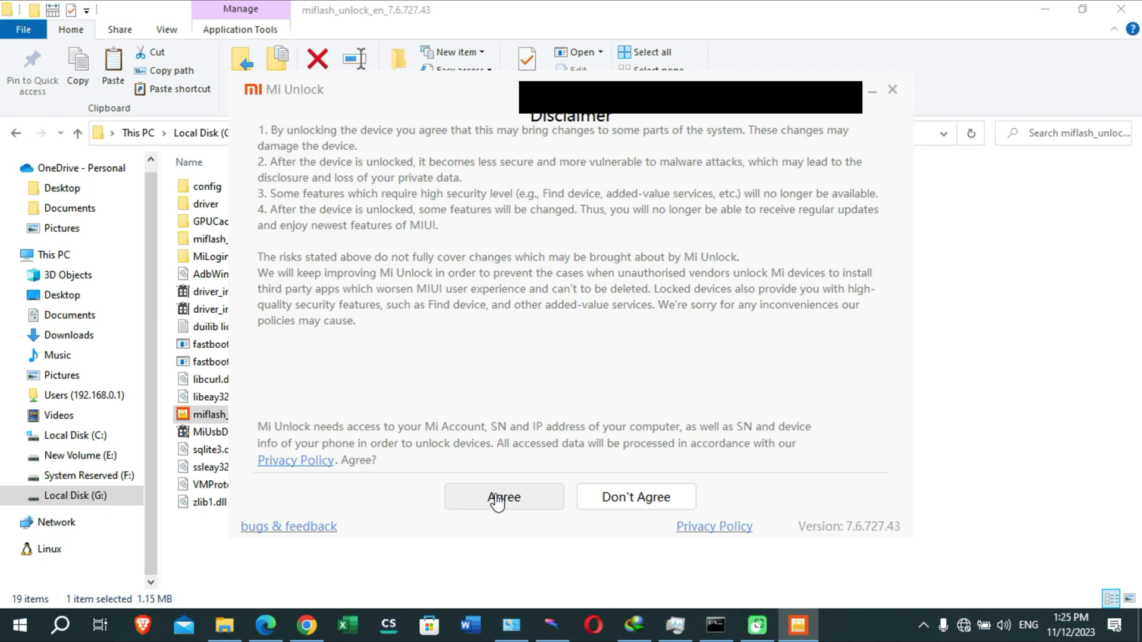
pyautogui.click(497, 499)
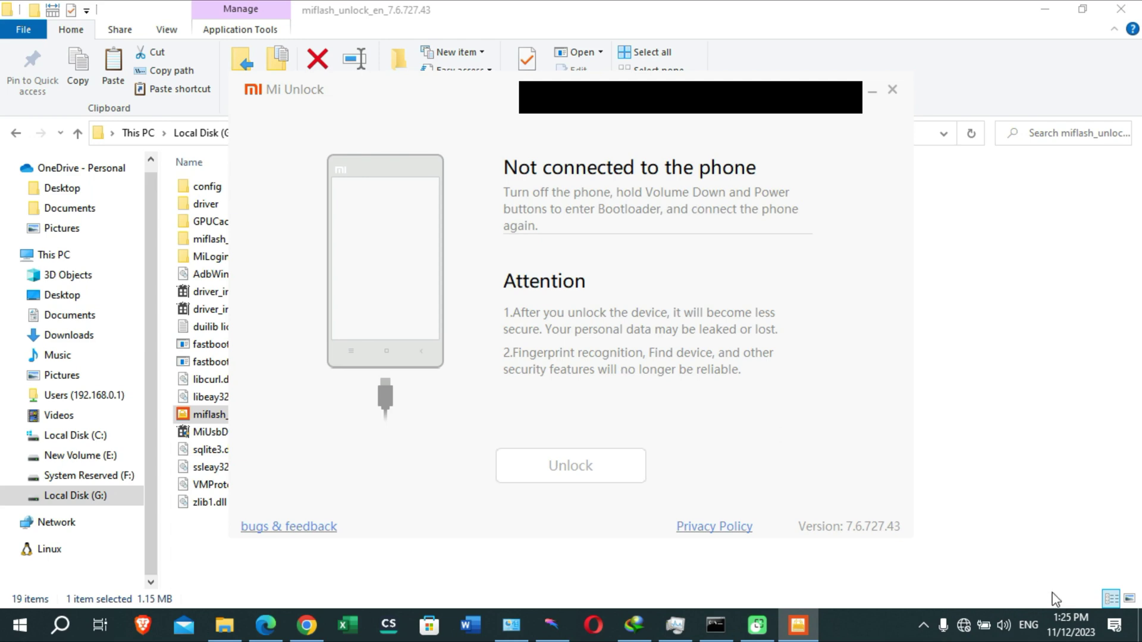
# - Switch to Command Prompt and run "adb reboot fastboot" from the platform-tools folder
pyautogui.click(715, 630)
pyautogui.write('ad')
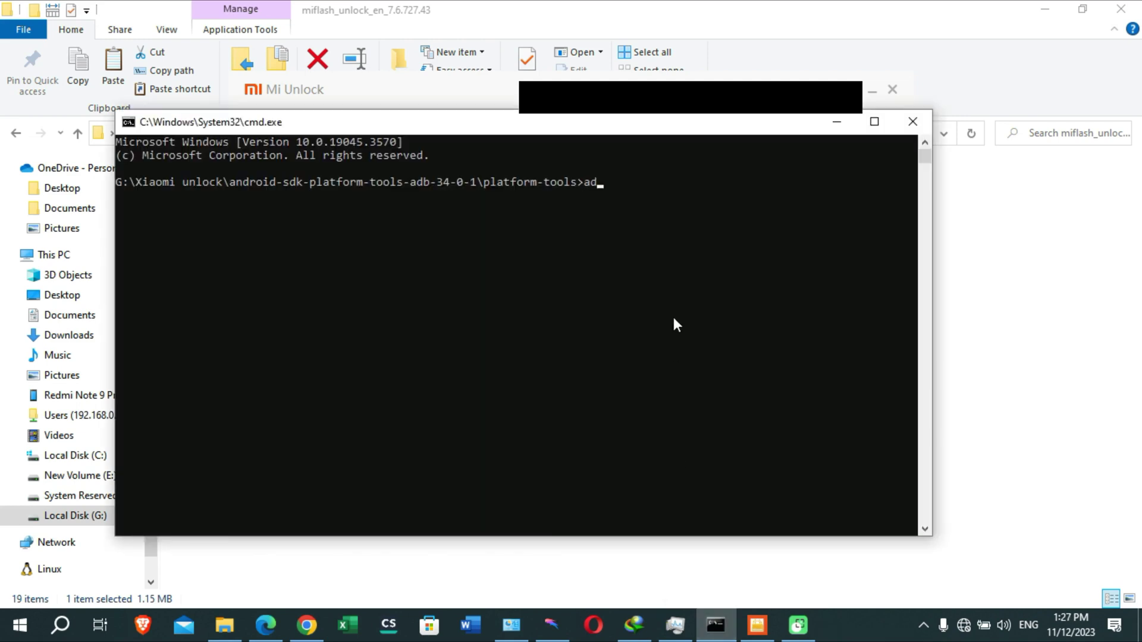
pyautogui.write('b ')
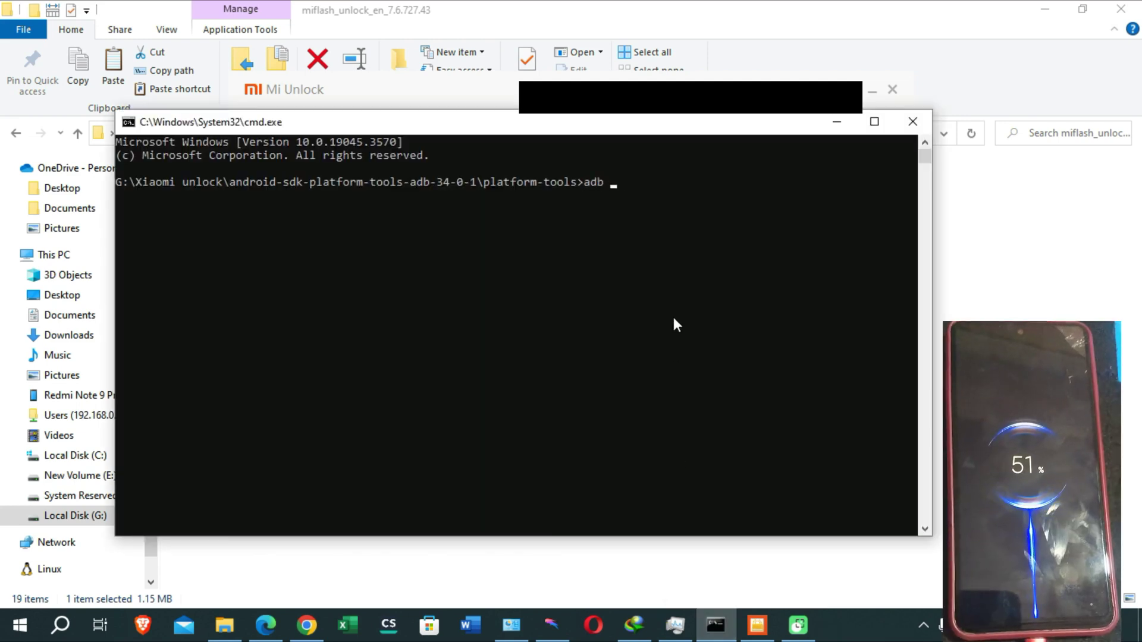
pyautogui.write('re')
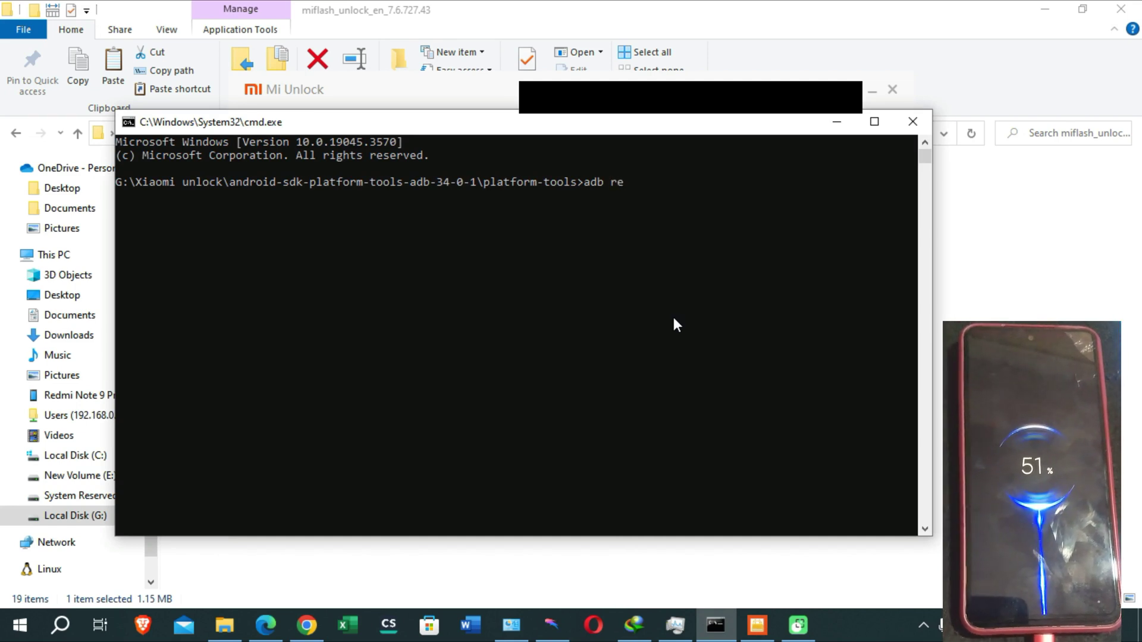
pyautogui.write('boot')
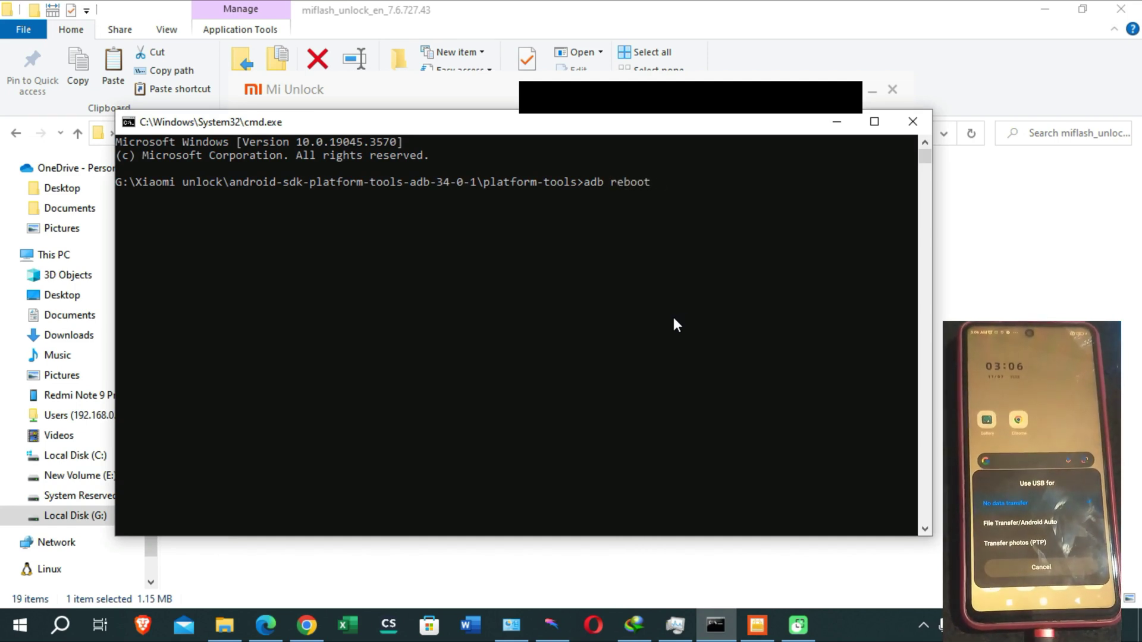
pyautogui.write(' fastboot')
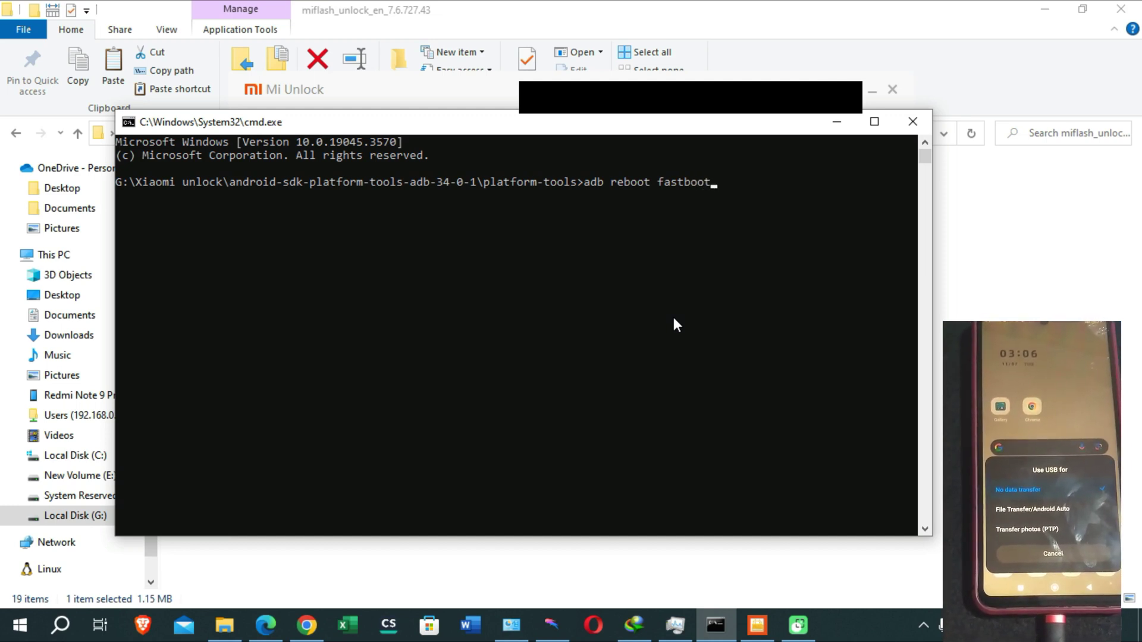
pyautogui.press('Return')
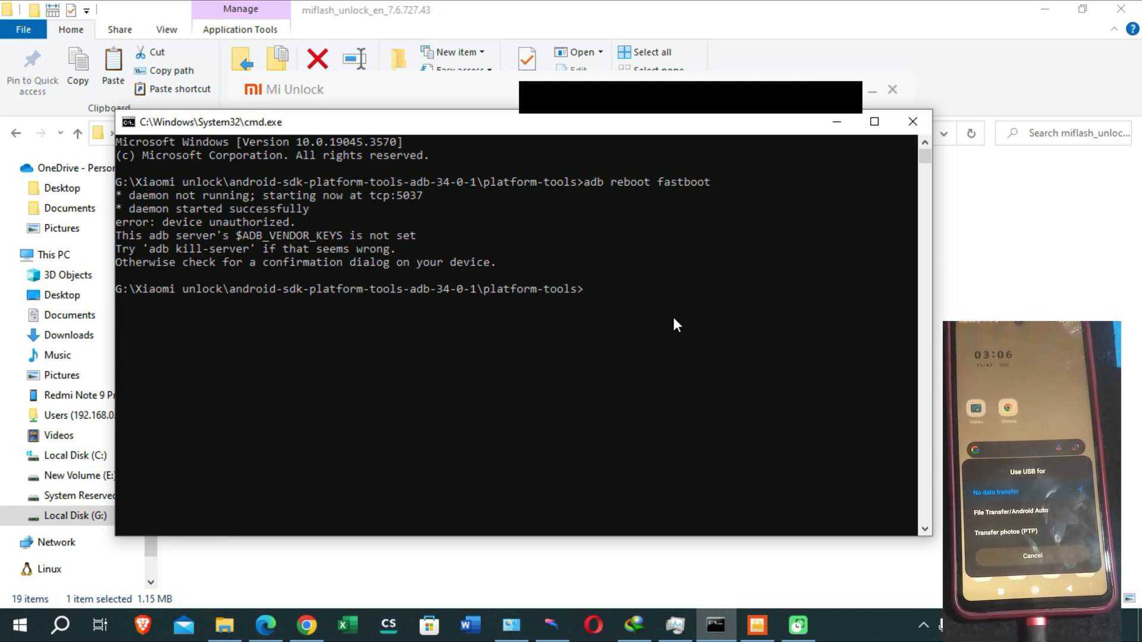
# - Copy the earlier "adb reboot fastboot" command, run it again and minimise Command Prompt to return to Mi Unlock
pyautogui.click(589, 187)
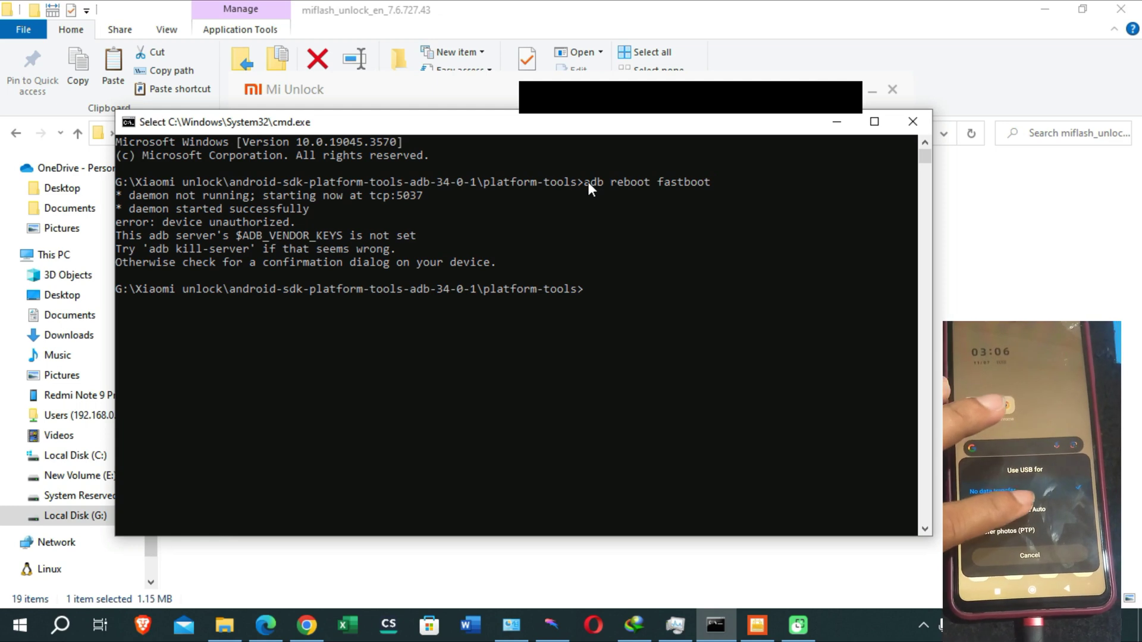
pyautogui.rightClick(714, 185)
pyautogui.rightClick(715, 184)
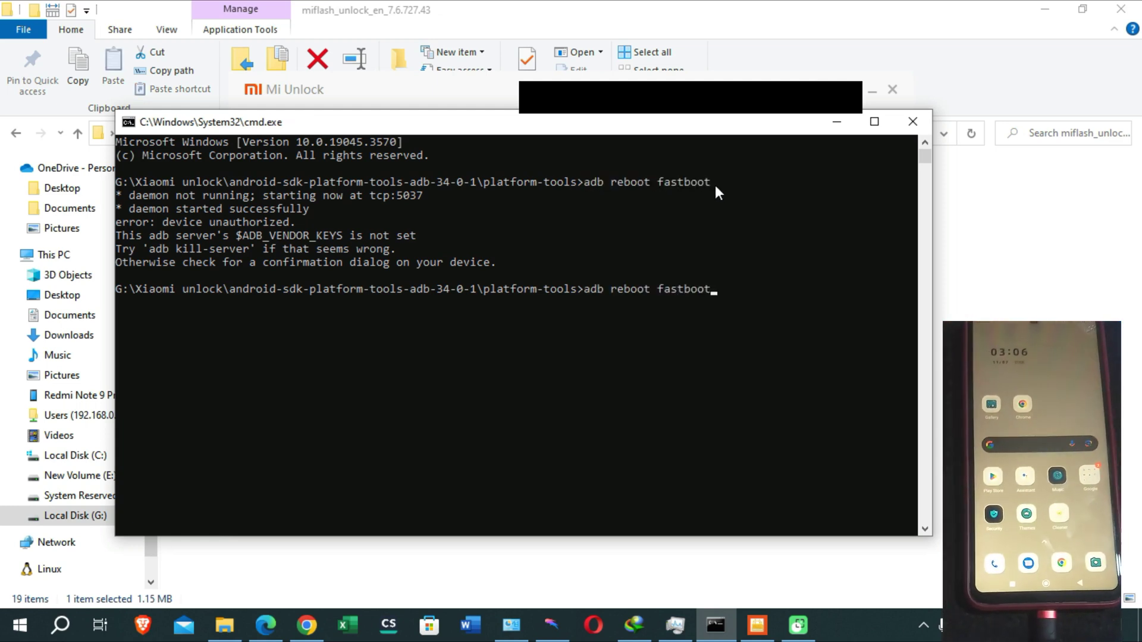
pyautogui.press('Return')
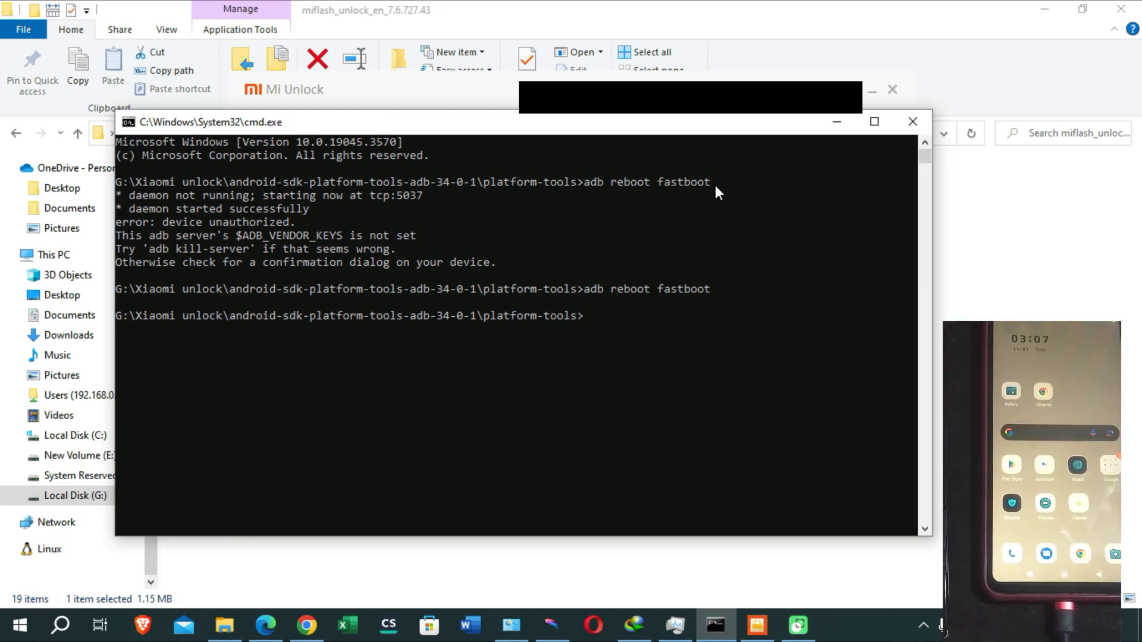
pyautogui.click(847, 120)
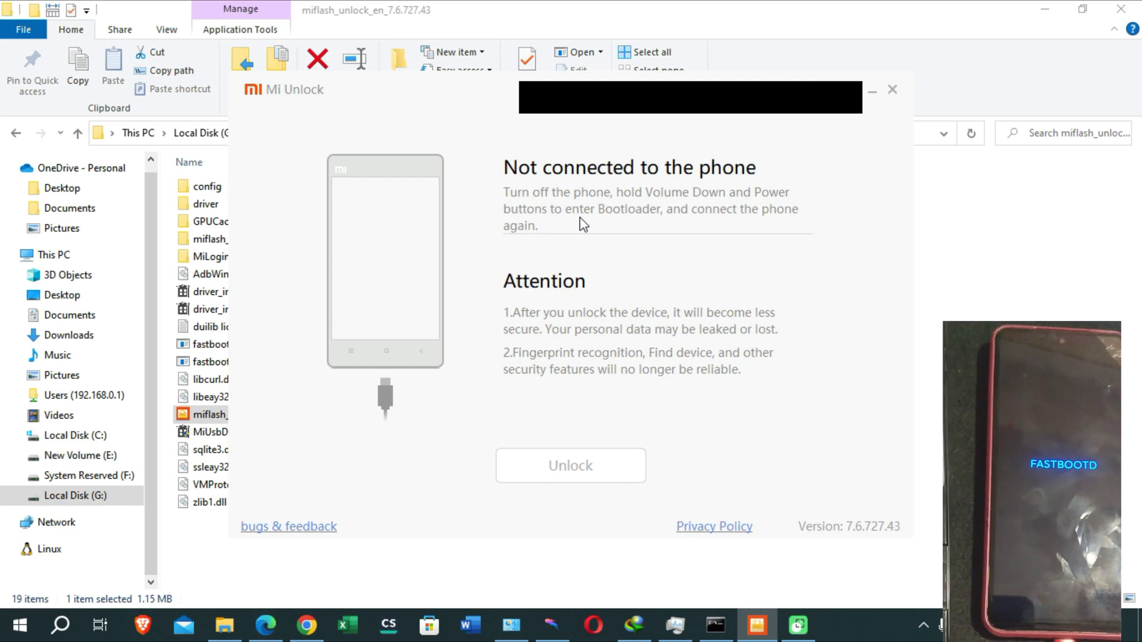
# - Restart Mi Unlock by running miflash_unlock.exe again, signing in to the Xiaomi account and agreeing to the disclaimer
pyautogui.click(892, 90)
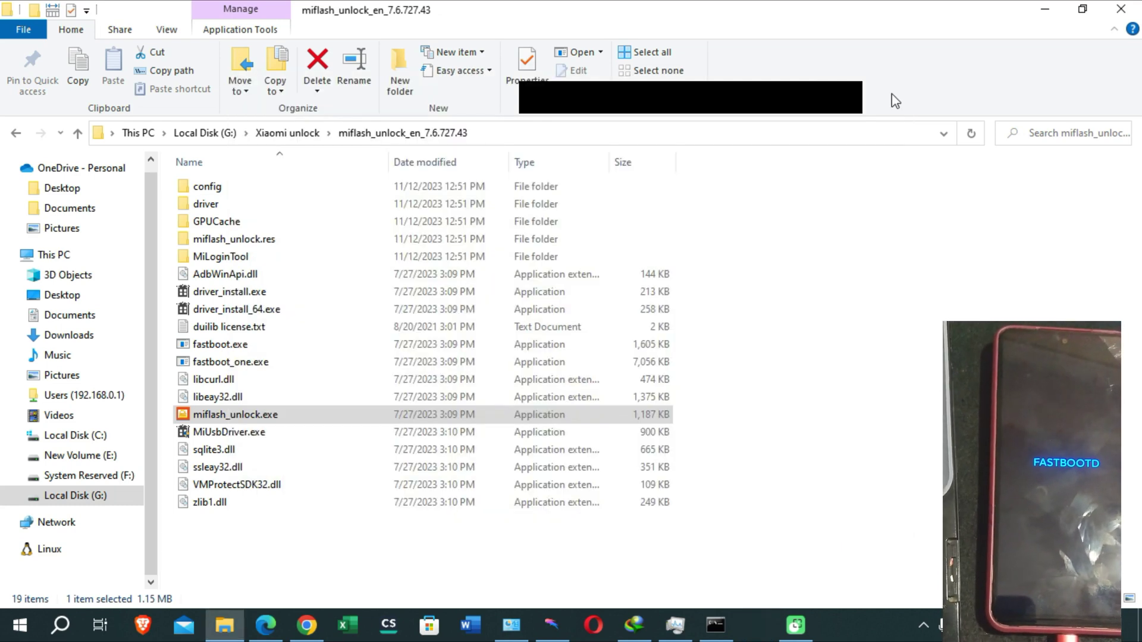
pyautogui.rightClick(367, 414)
pyautogui.click(447, 156)
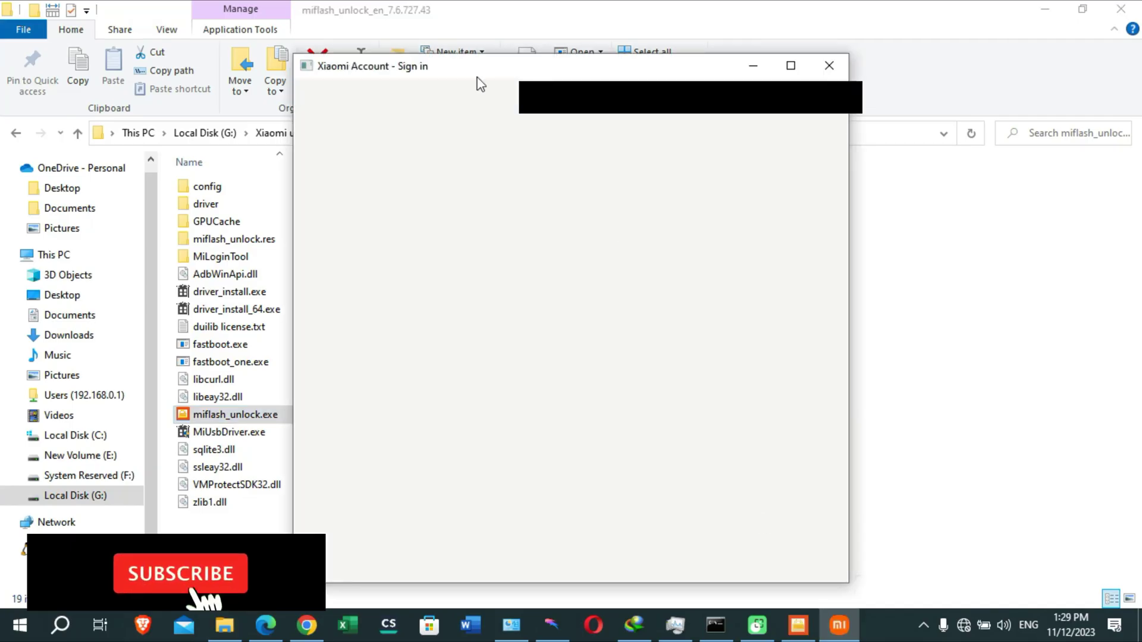
pyautogui.click(585, 342)
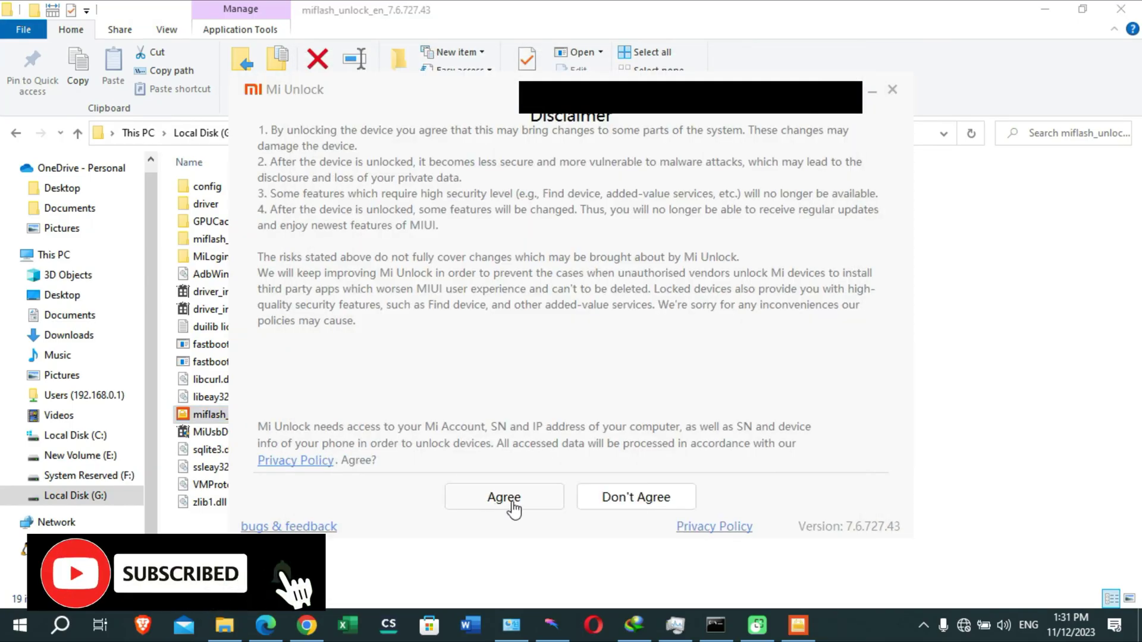
pyautogui.click(513, 505)
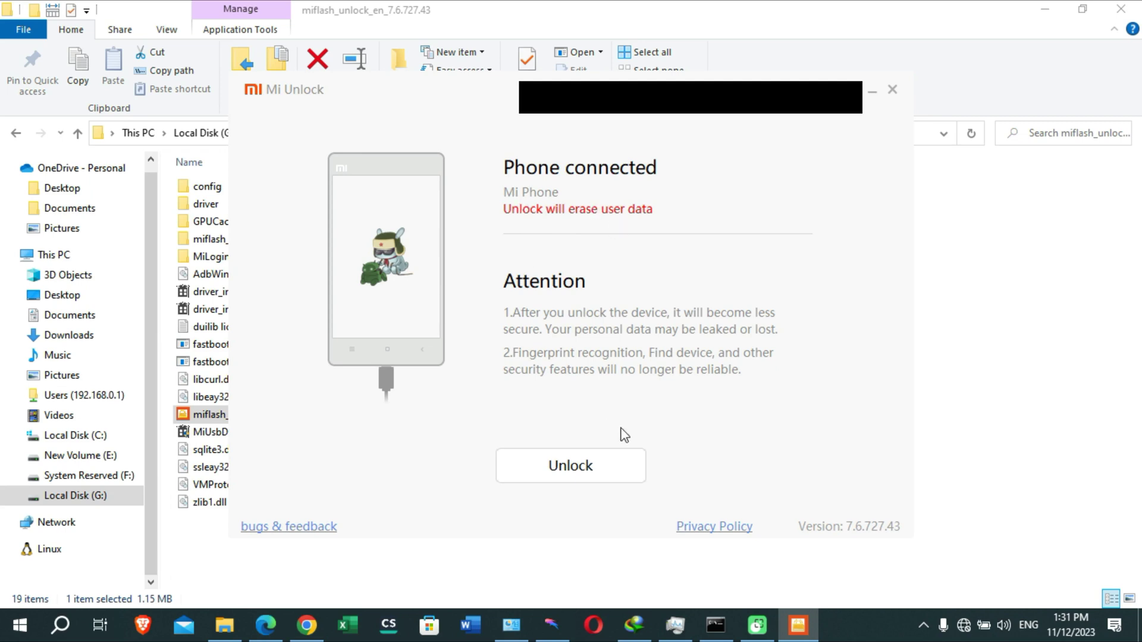
# - Try to unlock the connected phone, accepting the data-erase and malware warnings, and retry the unlock
pyautogui.click(581, 467)
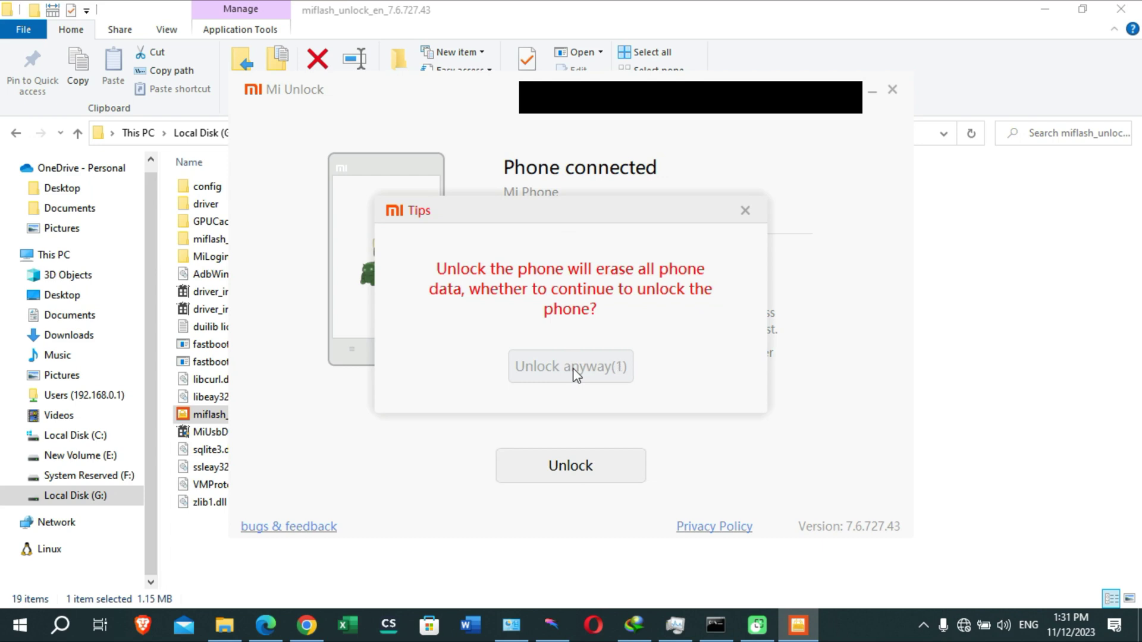
pyautogui.click(575, 369)
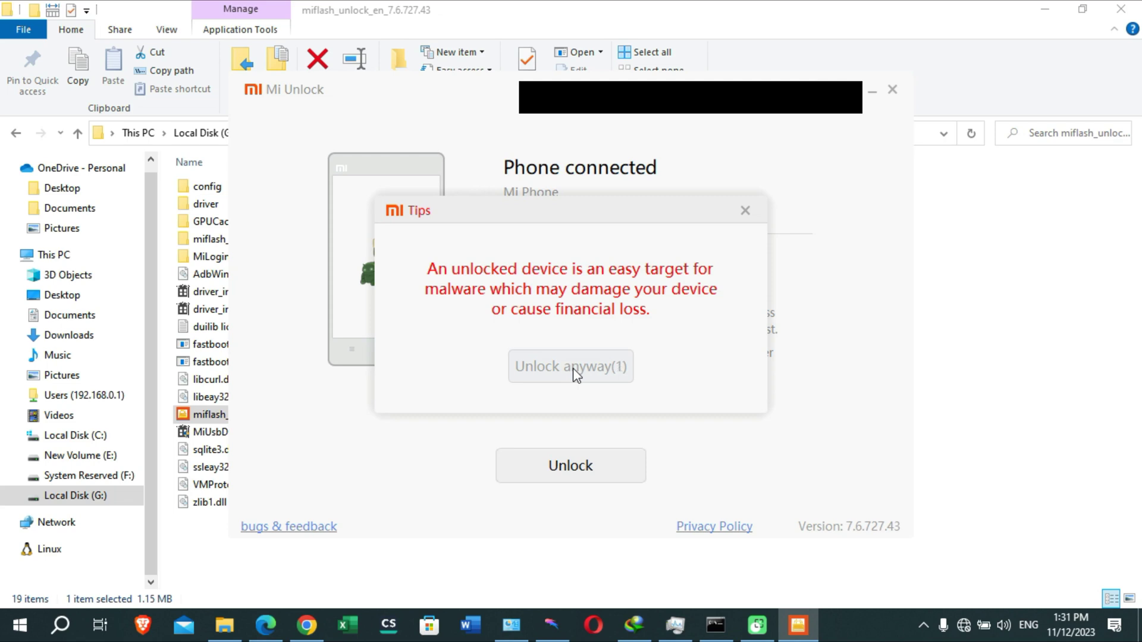
pyautogui.click(575, 373)
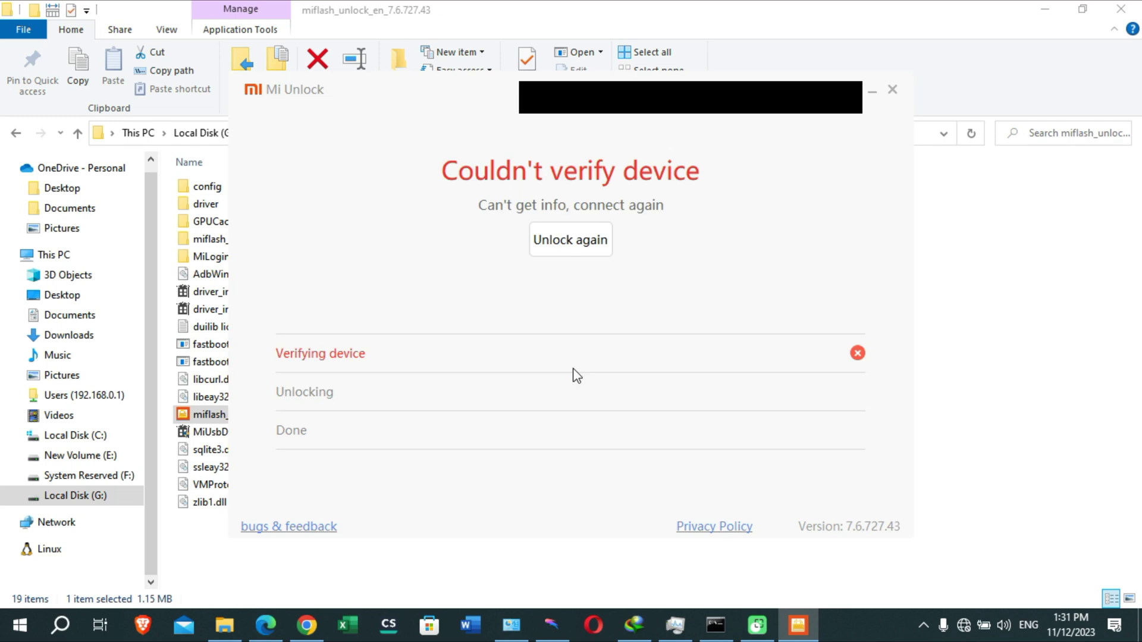
pyautogui.click(563, 249)
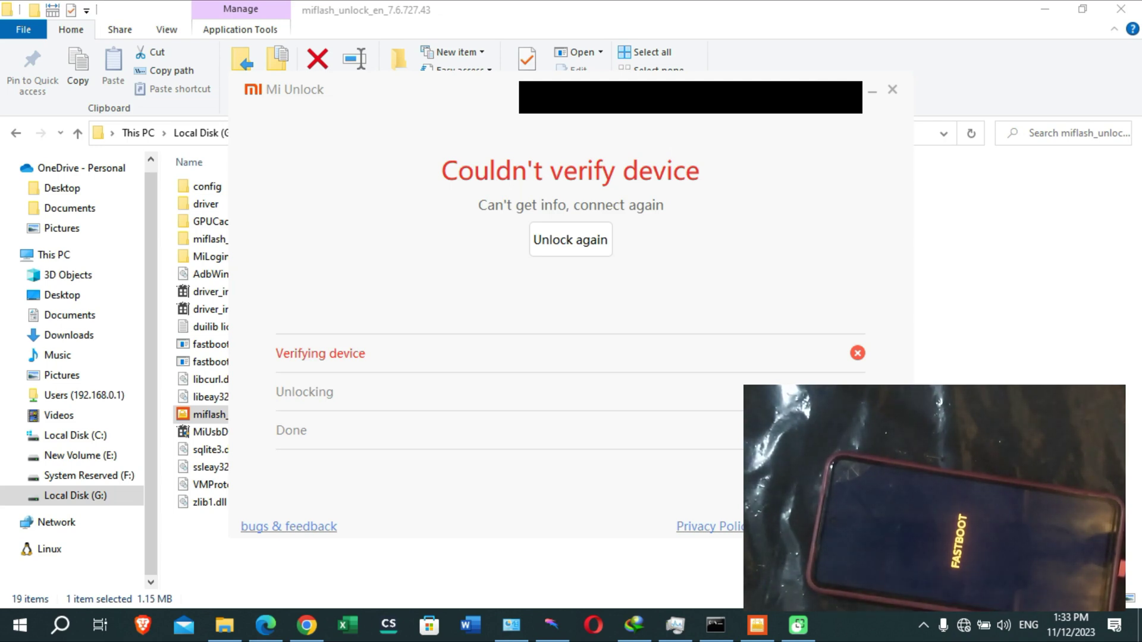
# - Check the Command Prompt output, minimise that window and close Mi Unlock
pyautogui.click(715, 625)
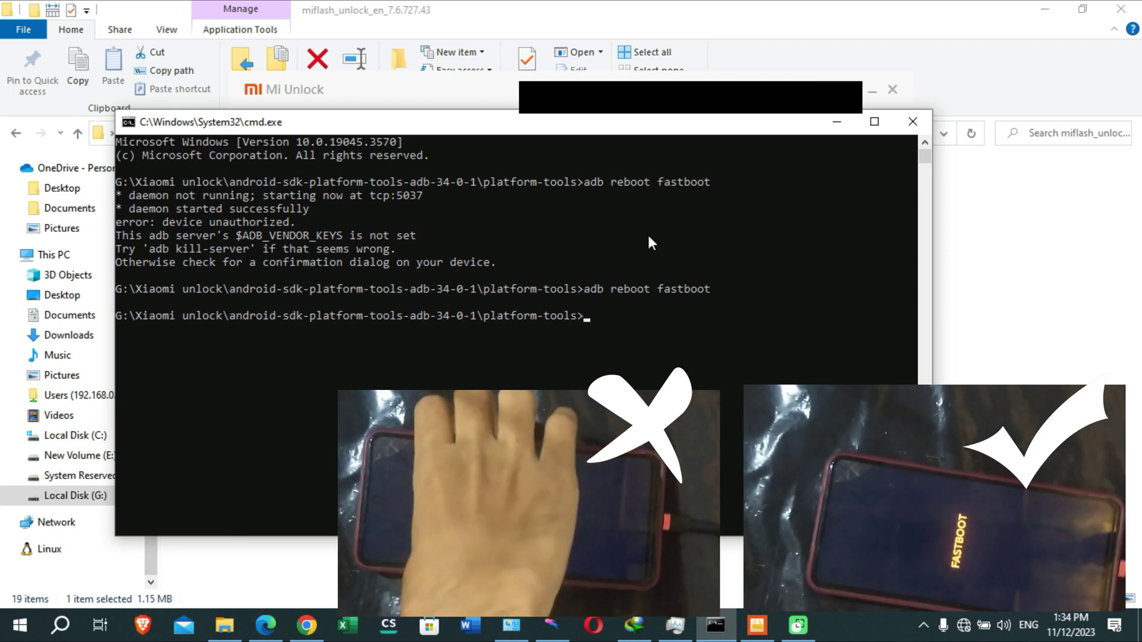
pyautogui.click(835, 126)
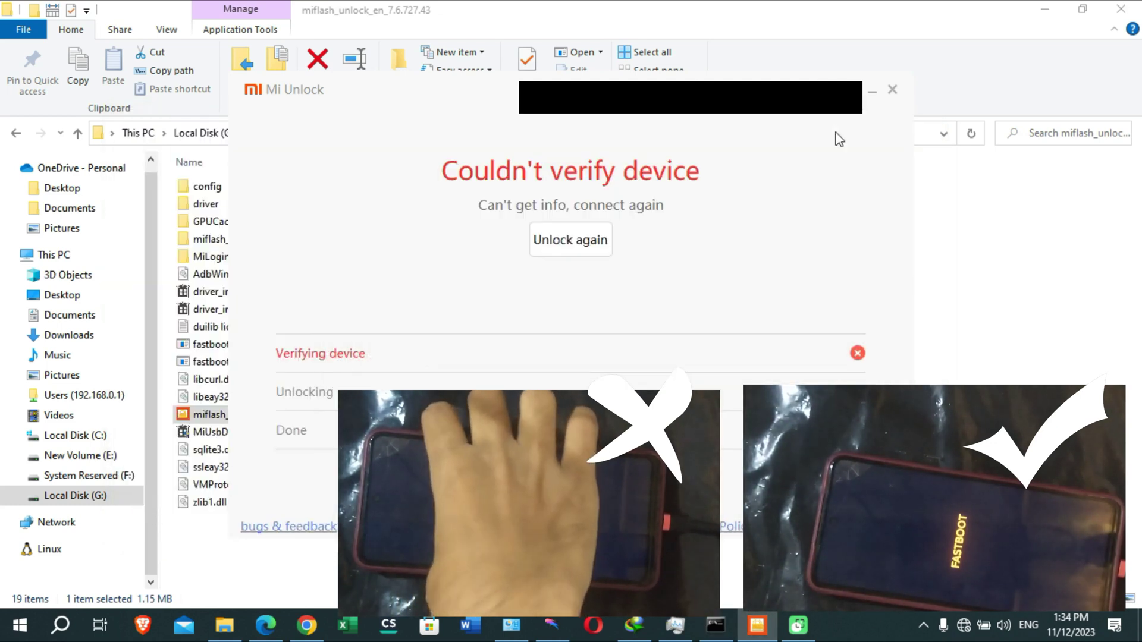
pyautogui.click(893, 91)
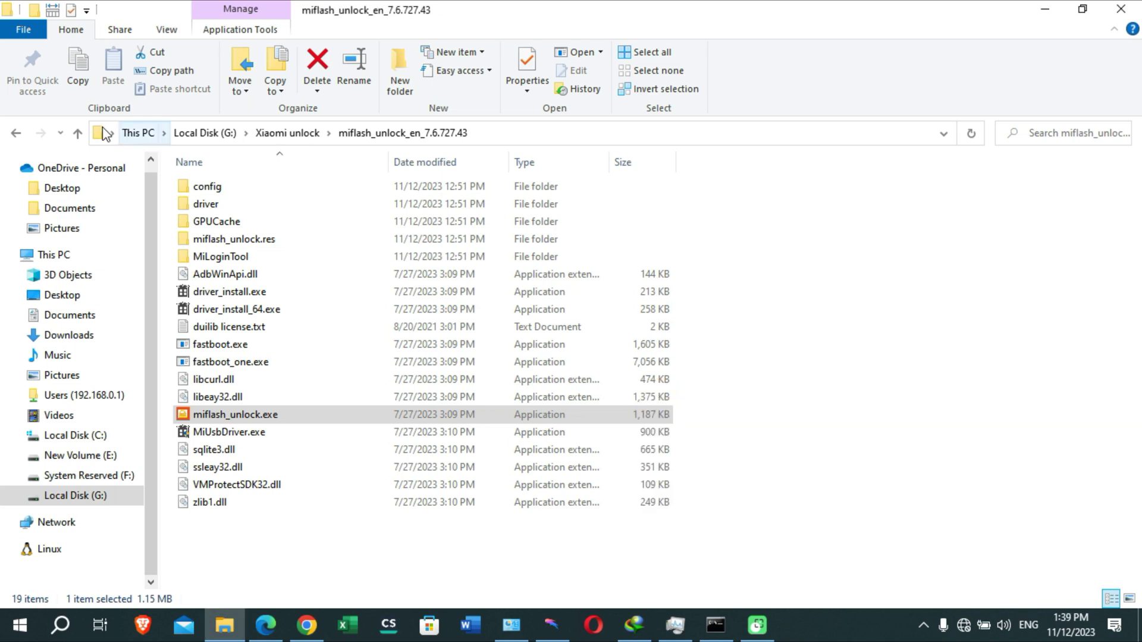
pyautogui.click(75, 134)
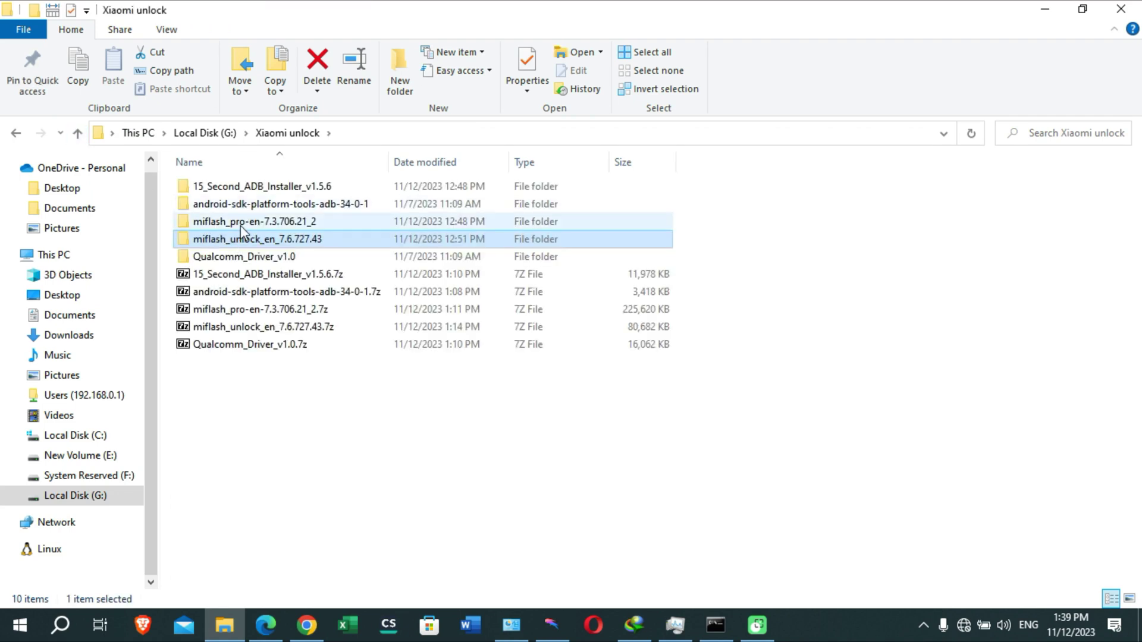
pyautogui.click(241, 226)
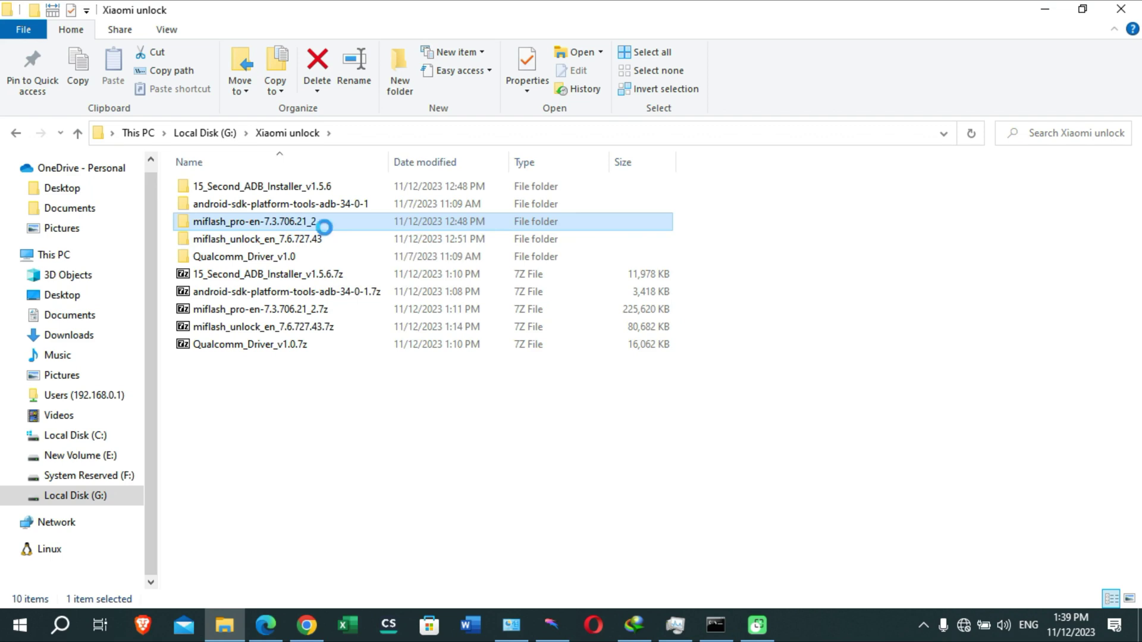
pyautogui.doubleClick(319, 224)
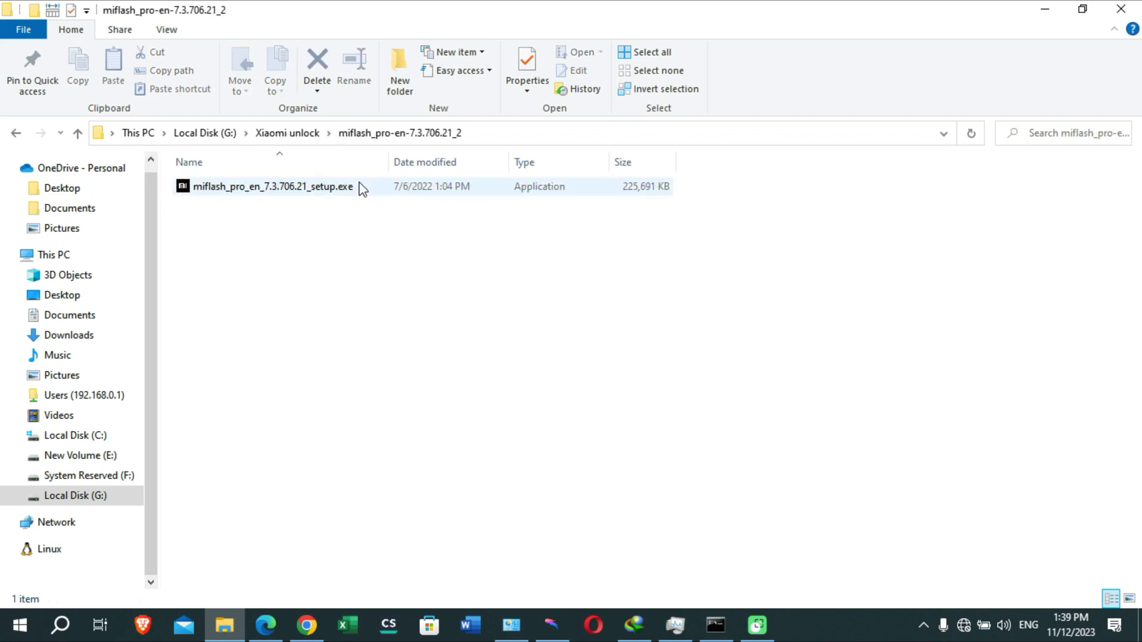
pyautogui.doubleClick(321, 189)
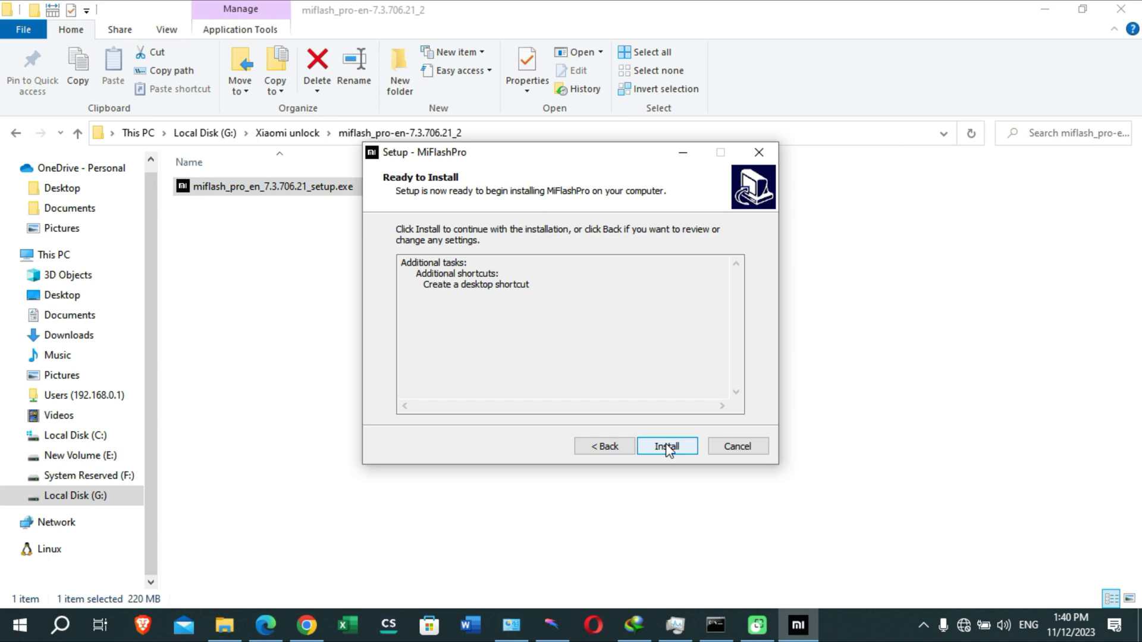
pyautogui.click(738, 445)
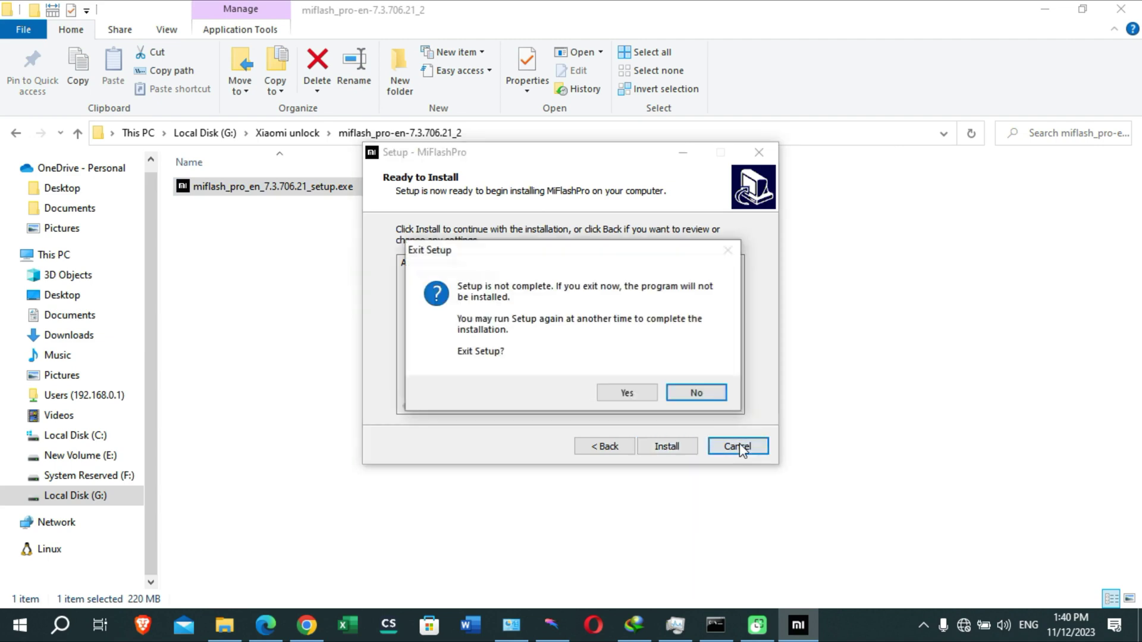
pyautogui.click(619, 391)
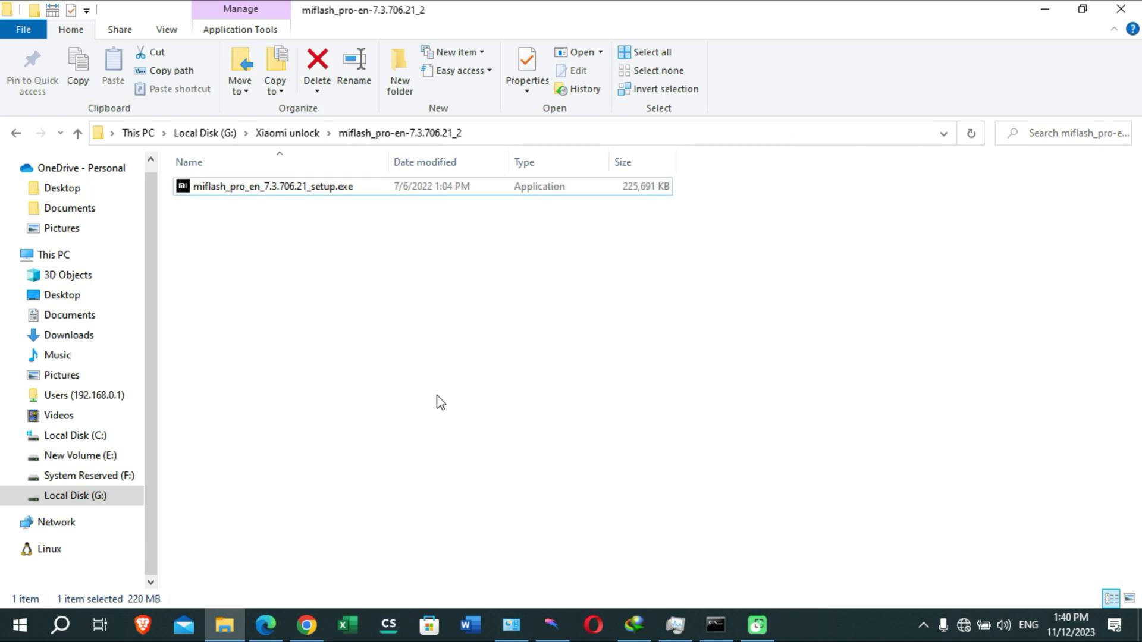
pyautogui.hotkey('alt', 'Up')
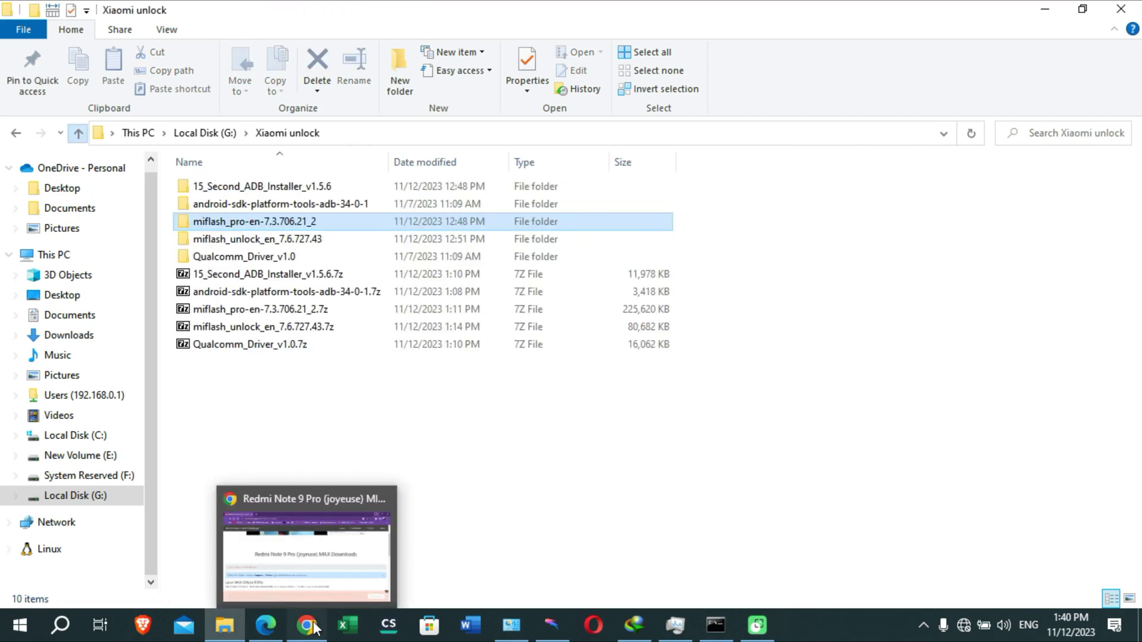
# - Switch to Chrome and highlight the Redmi Note 9 Pro Global Fastboot ROM, V14.0.3.0.SJZMIXM, in the MIUI download list
pyautogui.click(307, 624)
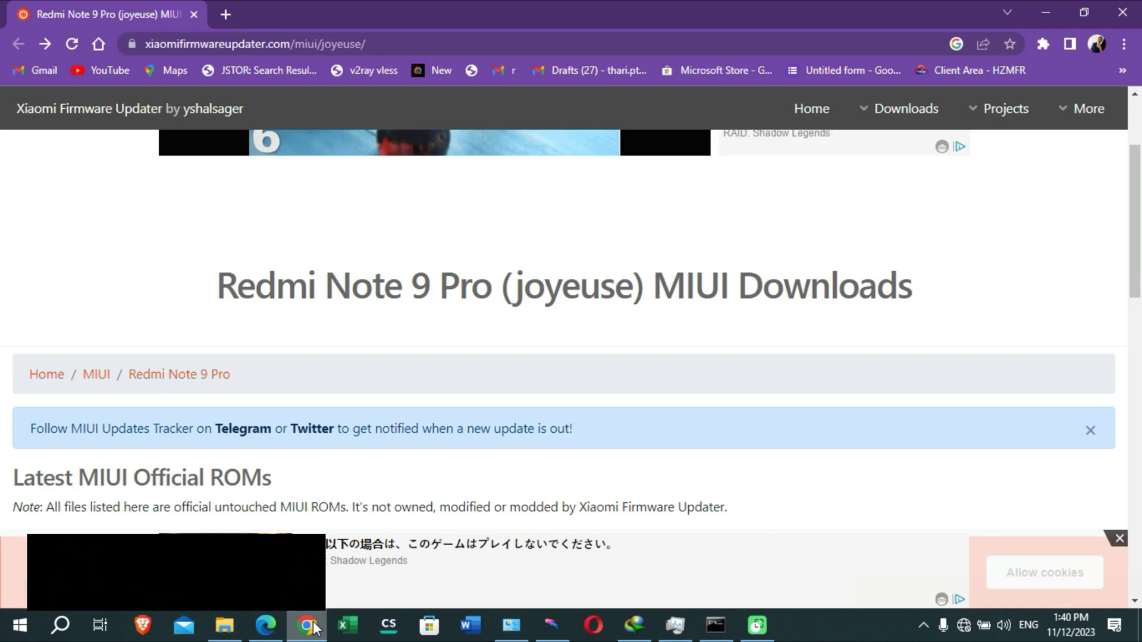
pyautogui.scroll(-12, 260, 306)
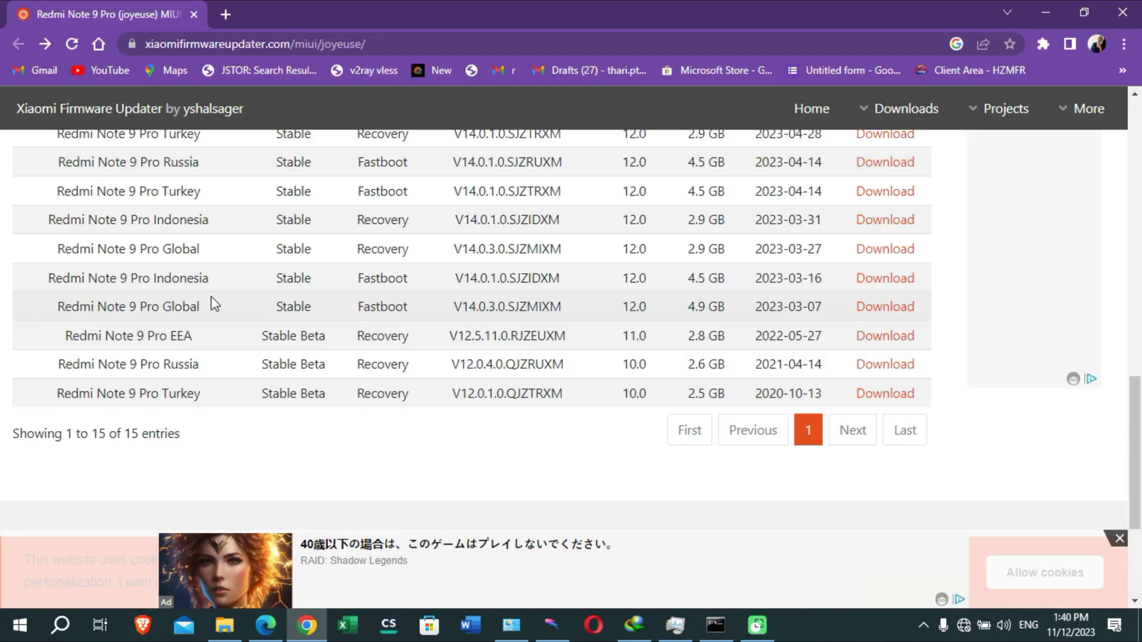
pyautogui.moveTo(160, 304); pyautogui.dragTo(198, 307)
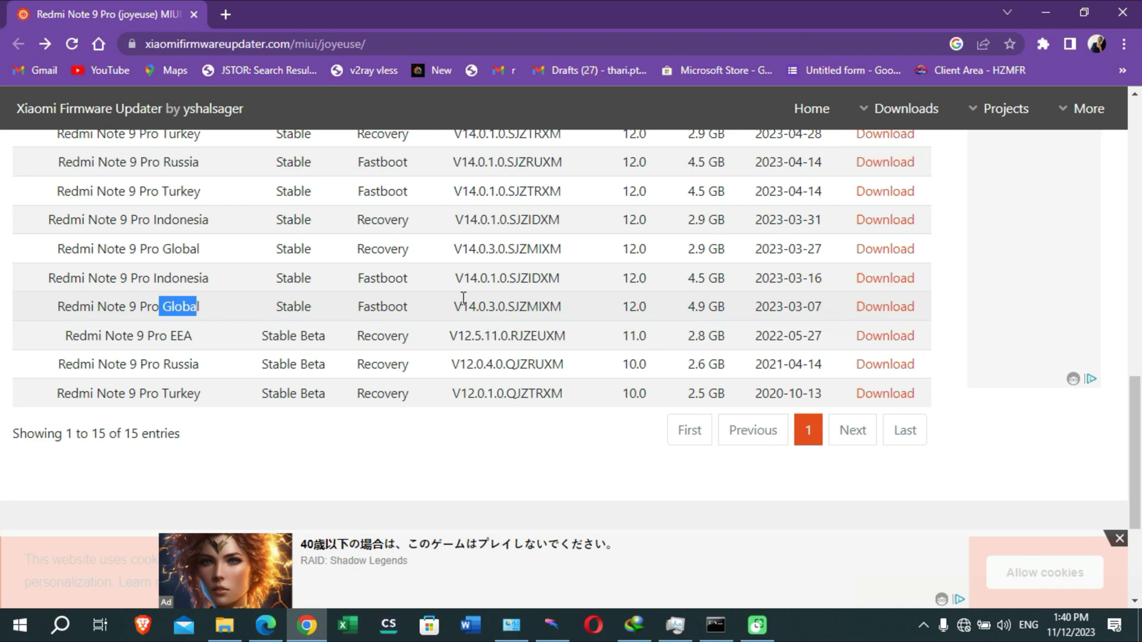
pyautogui.moveTo(453, 308); pyautogui.dragTo(569, 319)
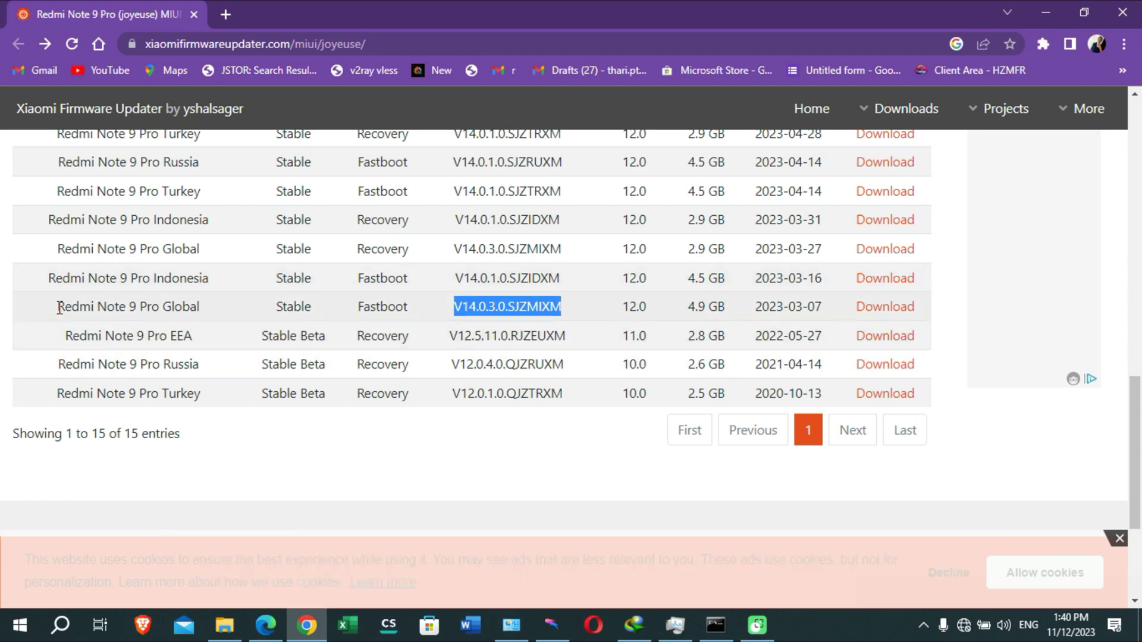
# - Compare the Redmi Note 9 Pro Global Fastboot and Recovery entries for V14.0.3.0.SJZMIXM in the MIUI download list
pyautogui.moveTo(57, 306); pyautogui.dragTo(708, 306)
pyautogui.click(912, 296)
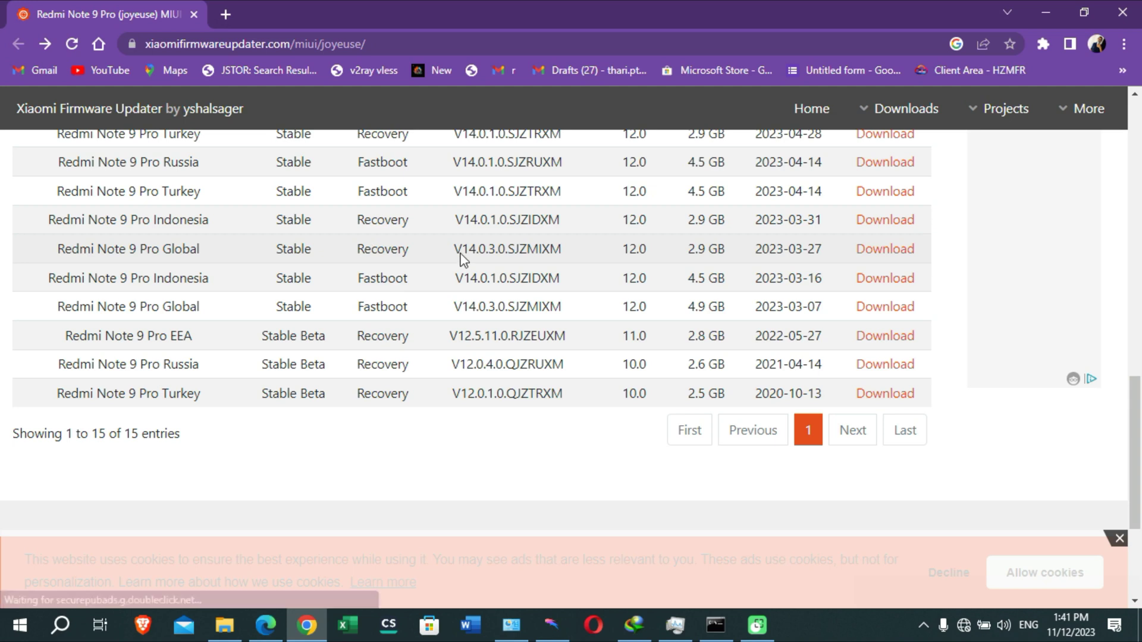
pyautogui.moveTo(372, 248); pyautogui.dragTo(427, 248)
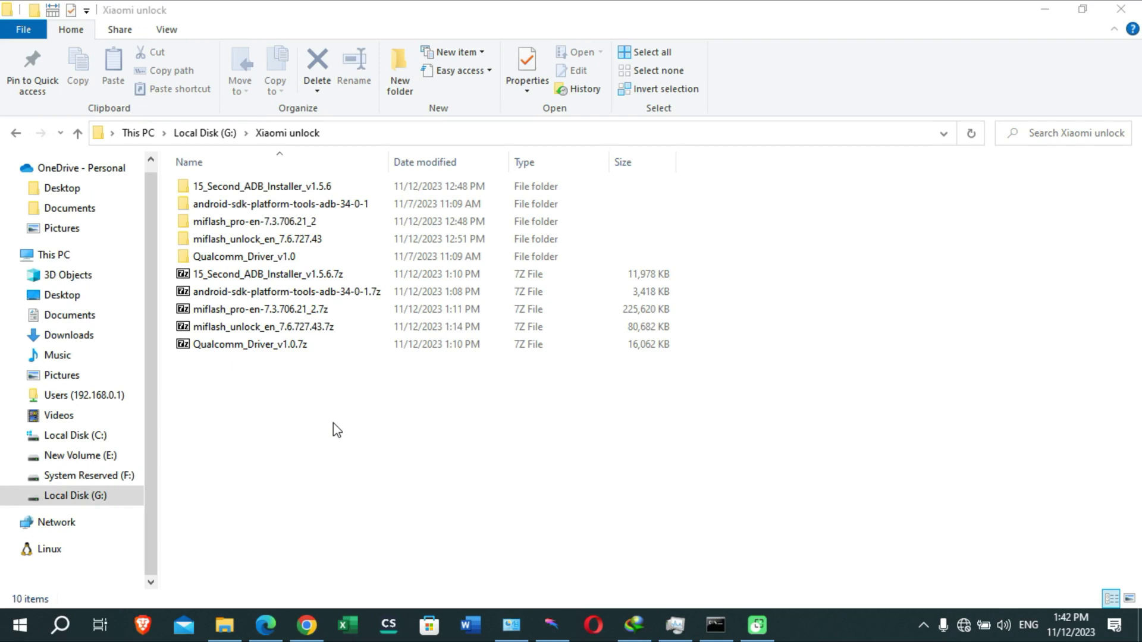
# - Launch MiFlashPro and open its Recovery flash window for the connected Redmi Note 9 Pro
pyautogui.click(2, 637)
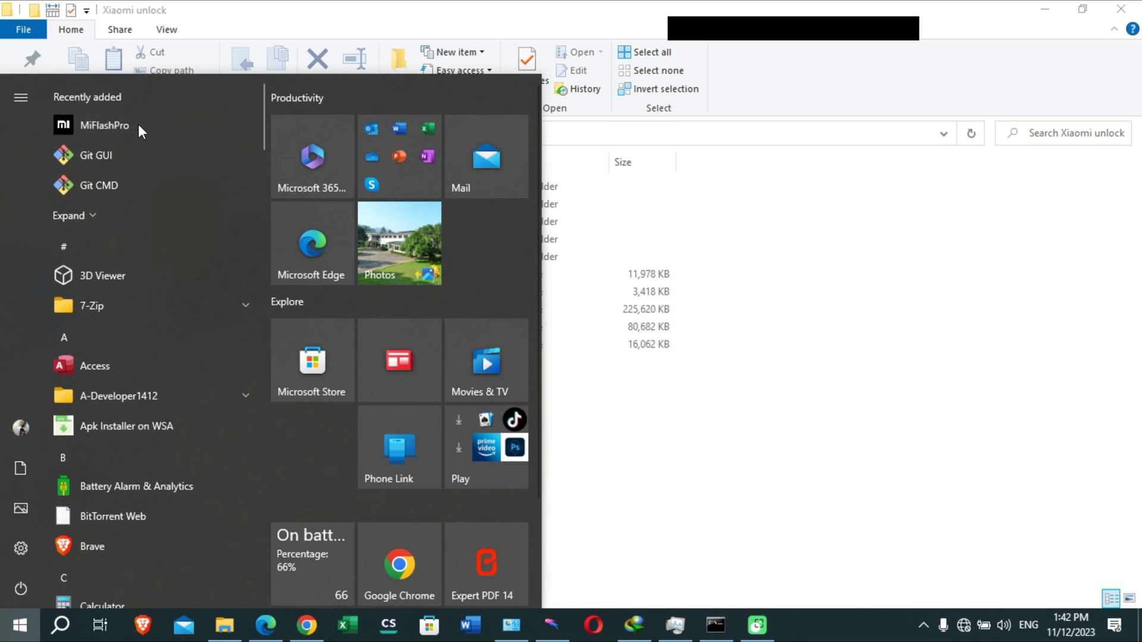
pyautogui.click(104, 125)
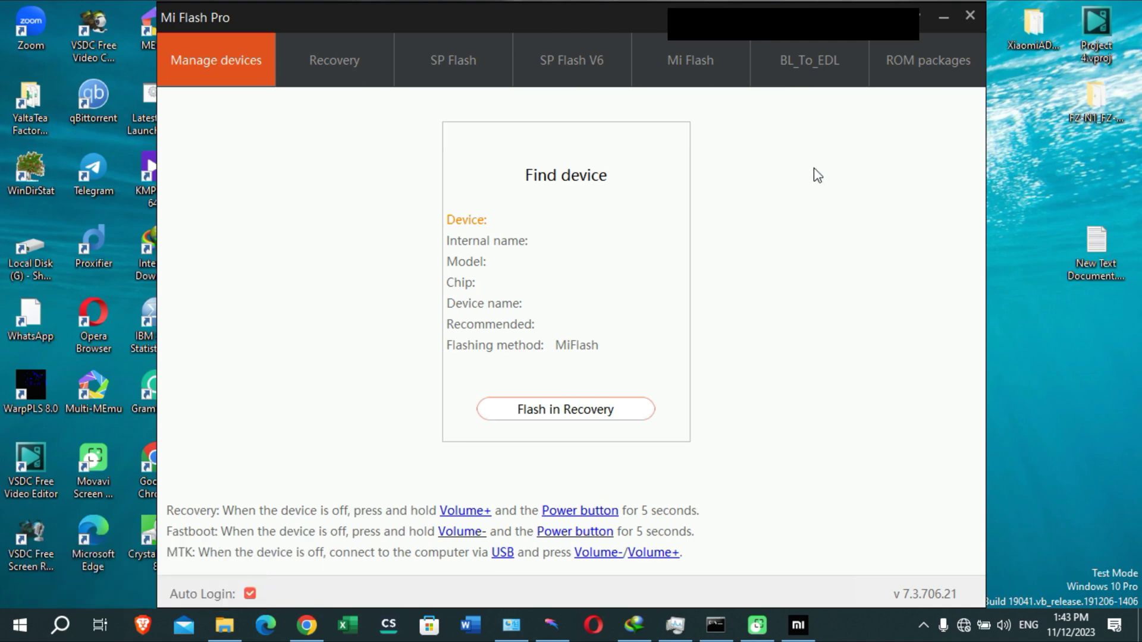
pyautogui.hotkey('alt', 'F4')
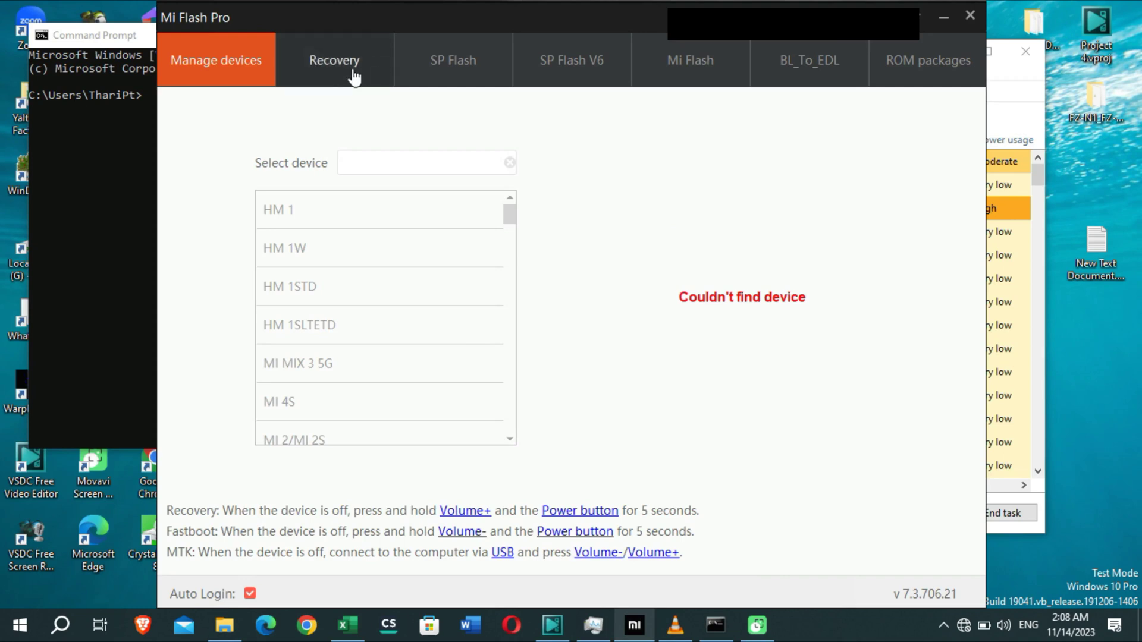
pyautogui.click(353, 70)
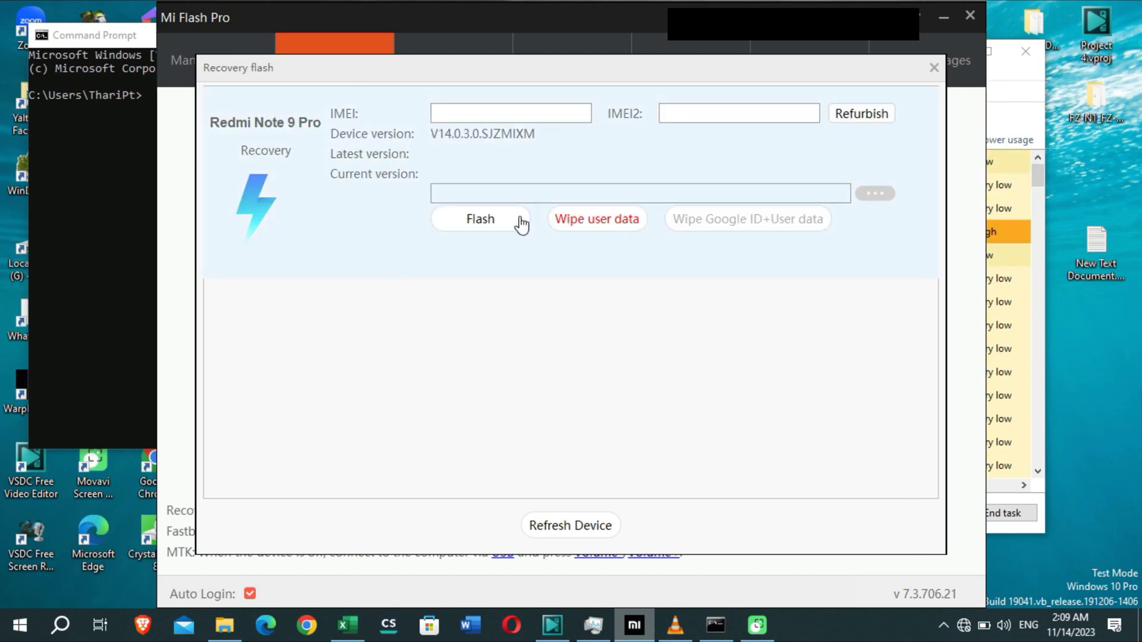
# - Close the Command Prompt window, load the card package 1miui_JOYEUSEGlobal_V14.0.3.0.SJZMIXM_df17e3fabf_12.0.zip and flash it to the phone in Recovery mode
pyautogui.click(119, 190)
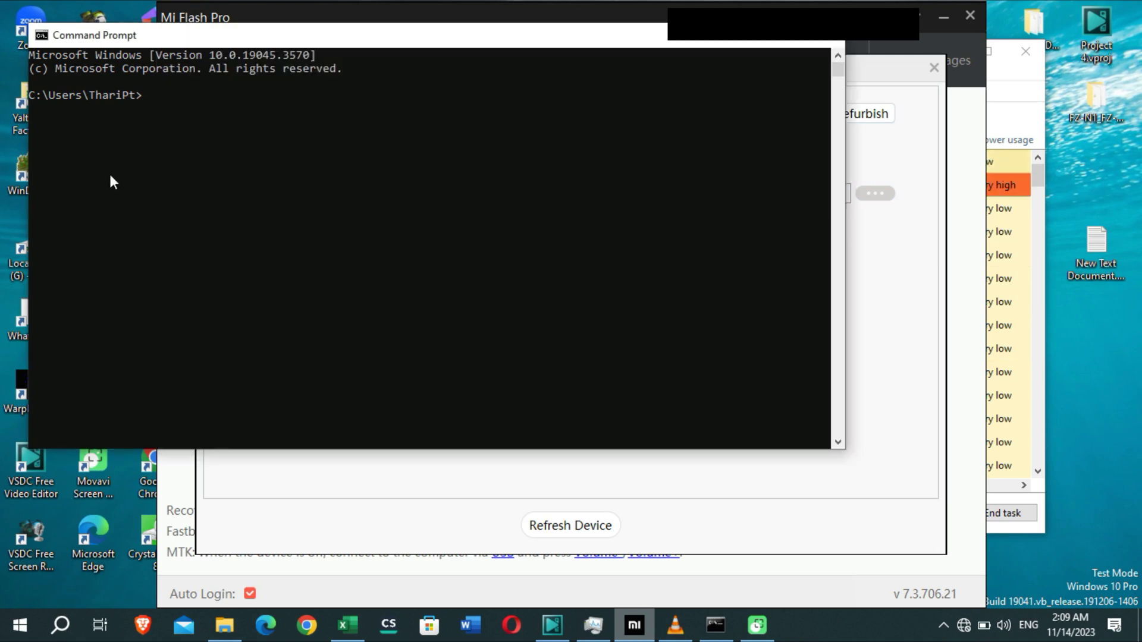
pyautogui.click(822, 41)
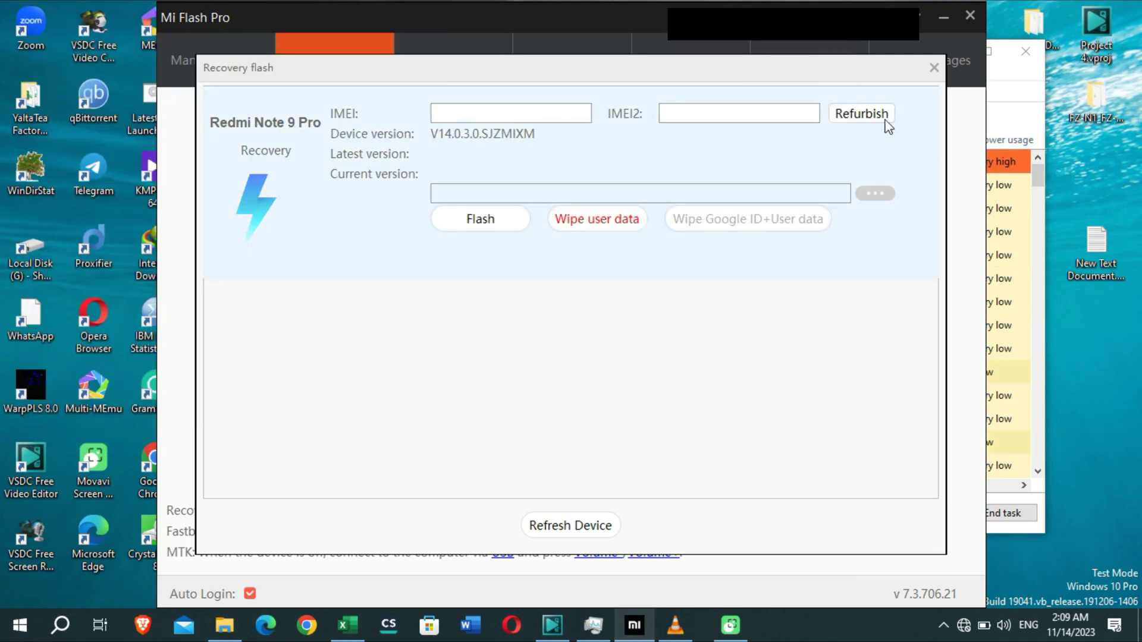
pyautogui.click(877, 195)
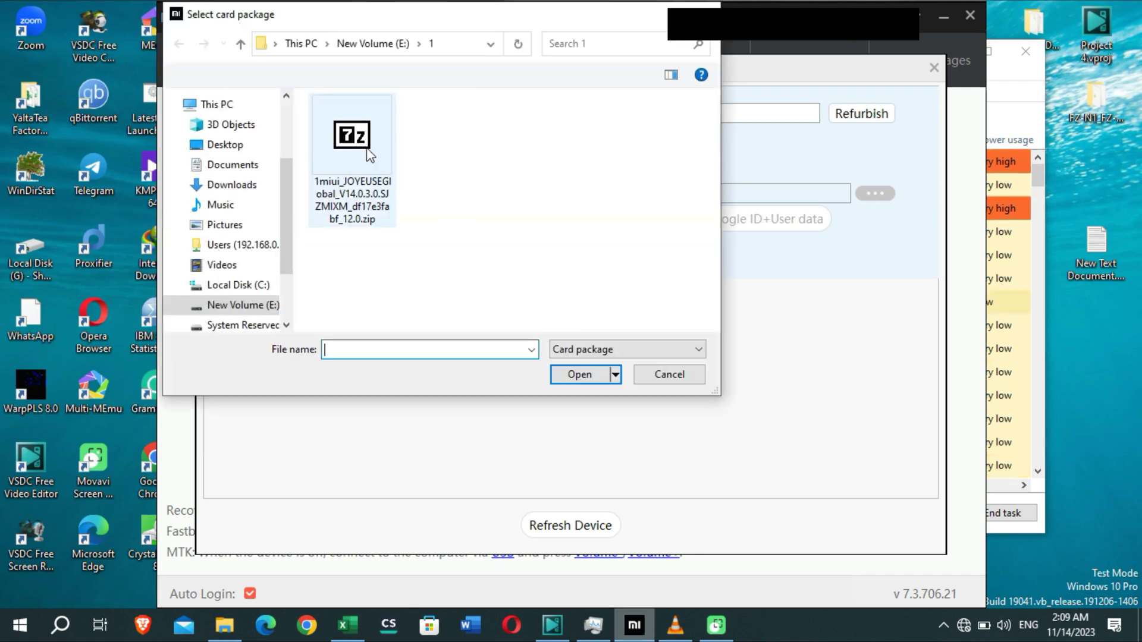
pyautogui.click(370, 155)
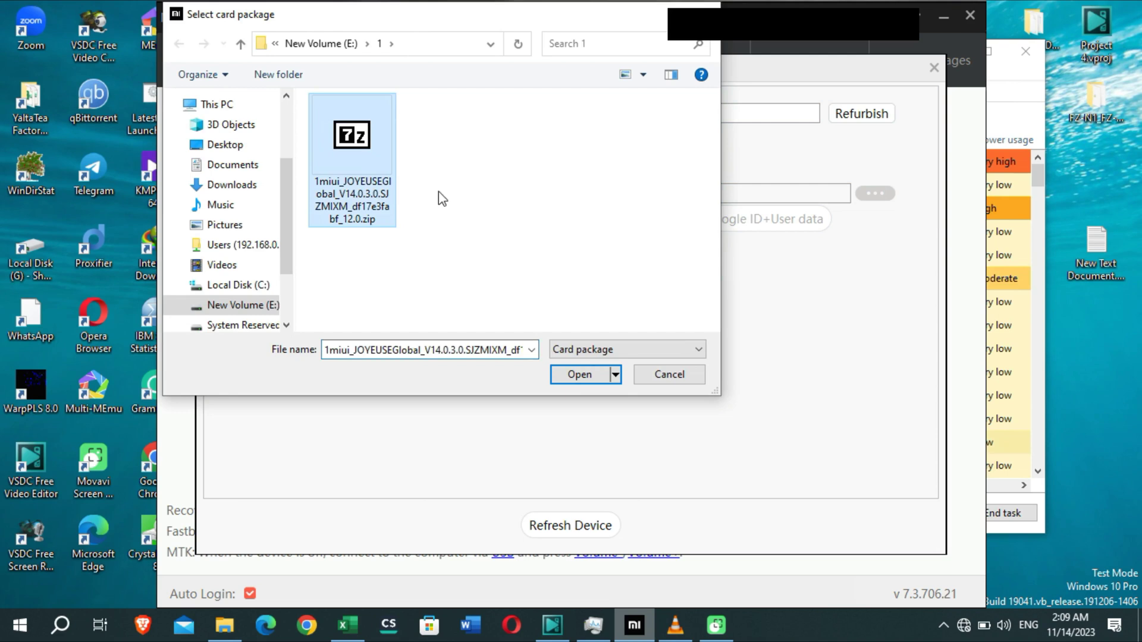
pyautogui.click(591, 376)
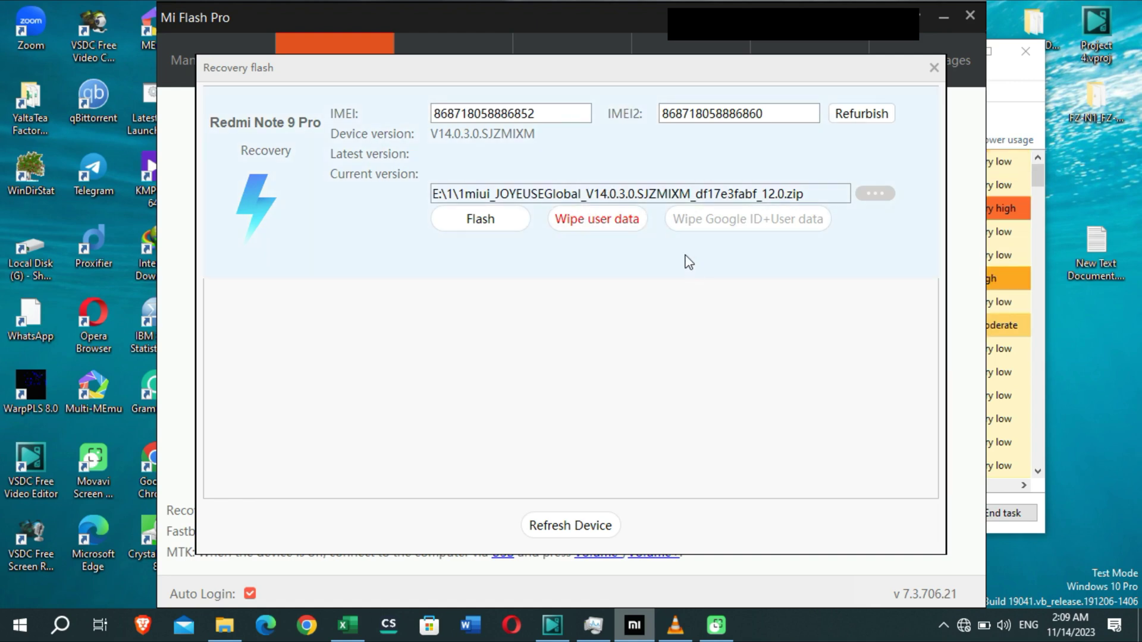
pyautogui.click(492, 229)
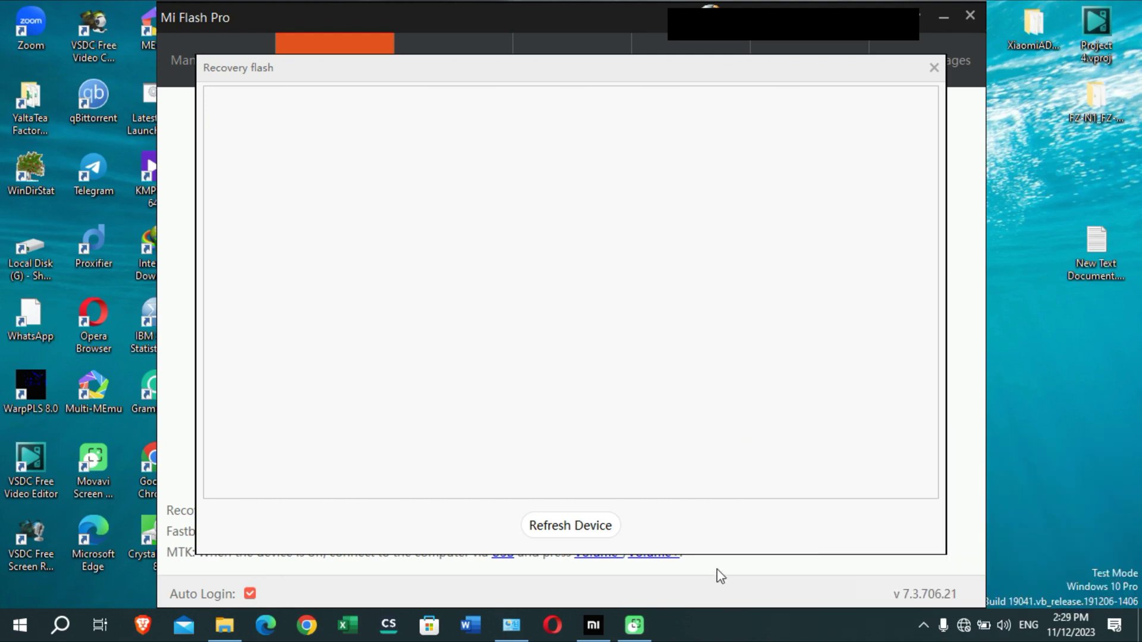
# - Refresh the device list in the Recovery flash window and close Mi Flash Pro
pyautogui.click(570, 529)
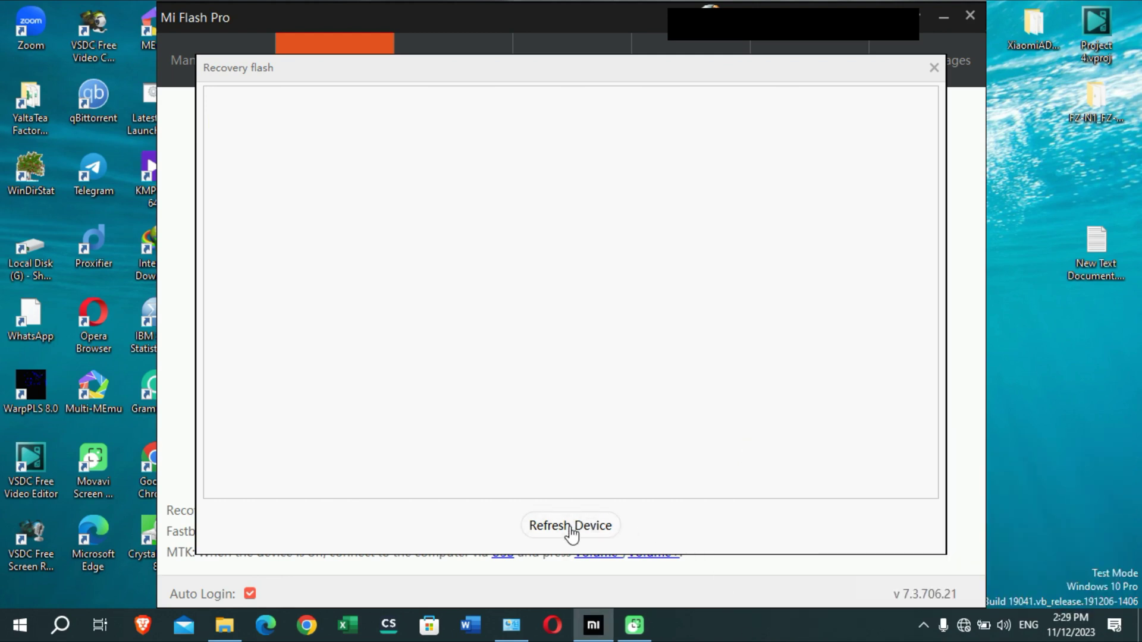
pyautogui.click(933, 67)
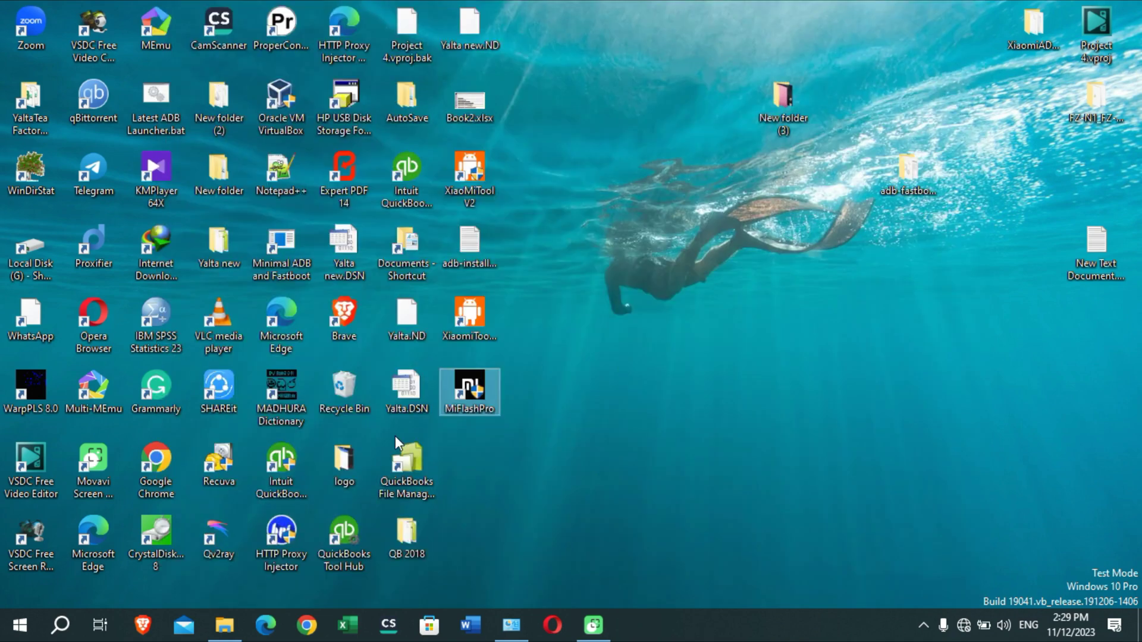
# - Open Device Manager and check the phone's driver entry under ADB Interface
pyautogui.rightClick(19, 626)
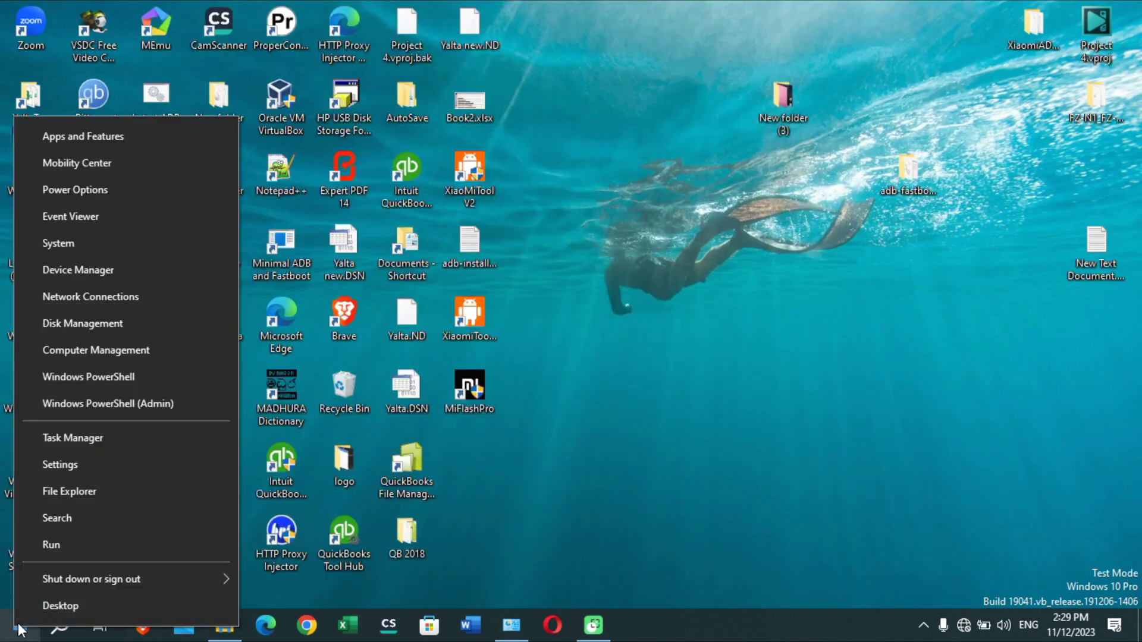
pyautogui.click(99, 270)
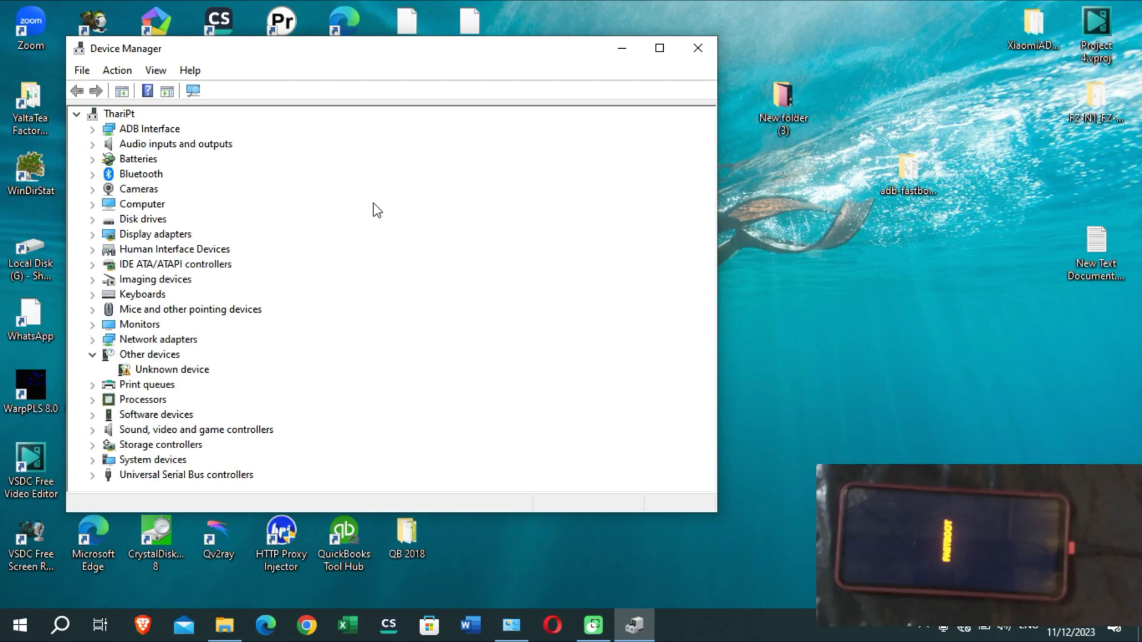
pyautogui.click(93, 136)
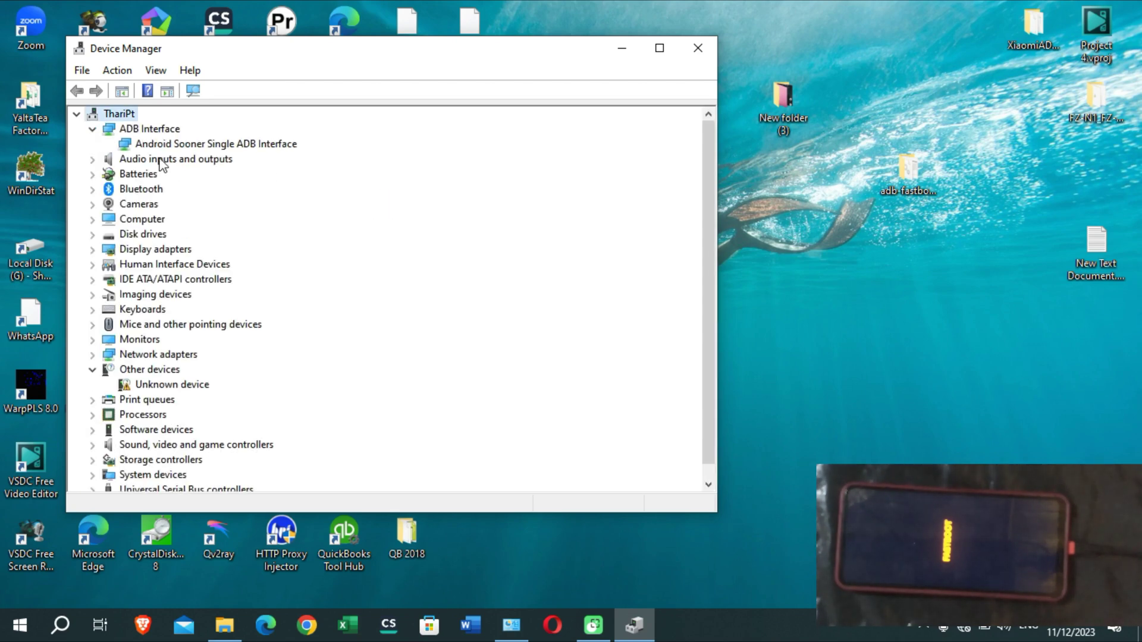
pyautogui.click(202, 148)
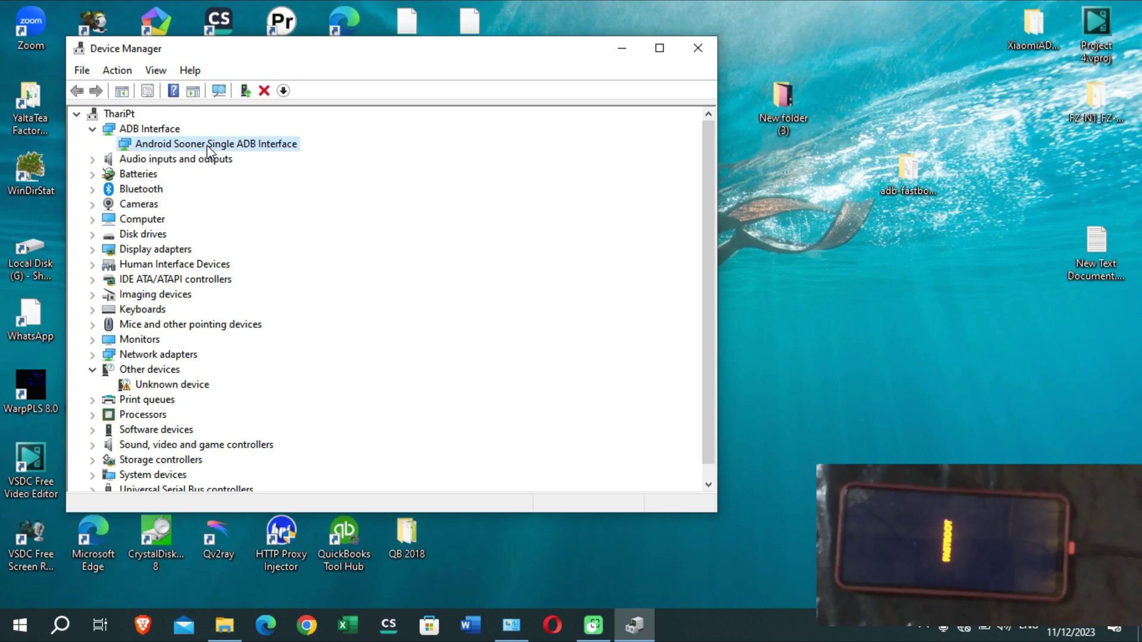
# - Switch to File Explorer, open the miflash_unlock_en_7.6.727.43 folder and run miflash_unlock.exe as administrator
pyautogui.click(225, 625)
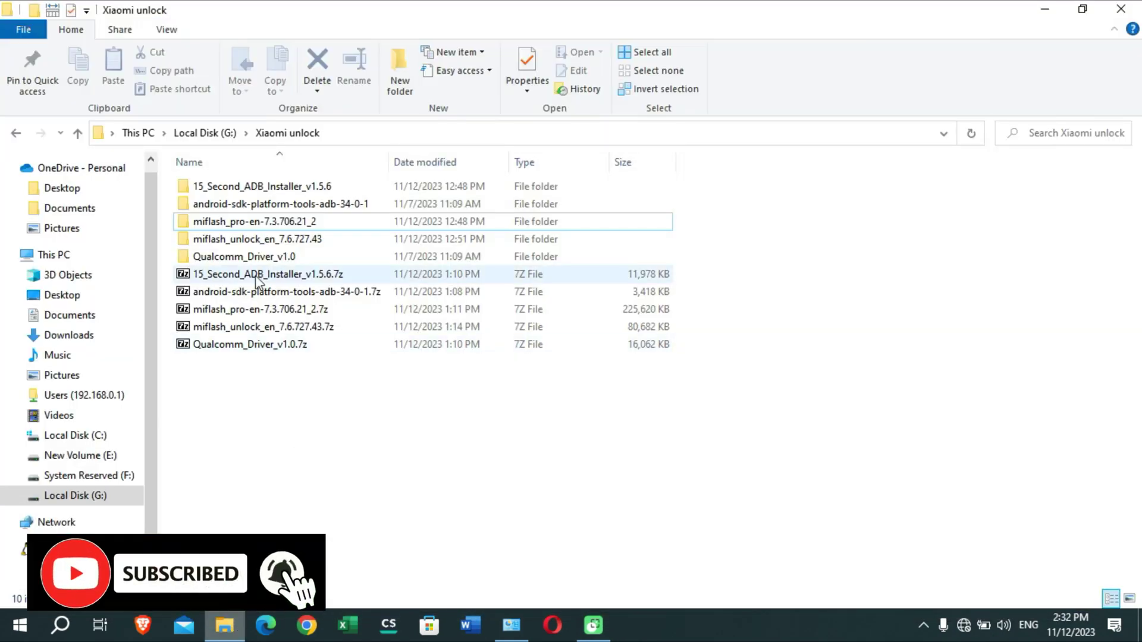
pyautogui.doubleClick(292, 240)
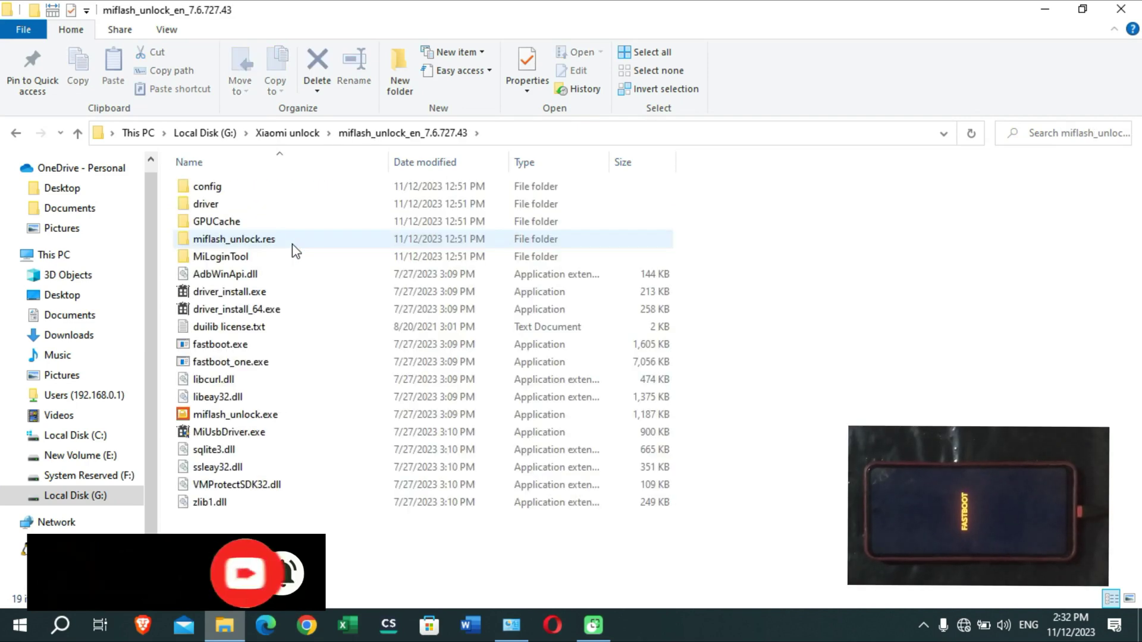
pyautogui.doubleClick(275, 415)
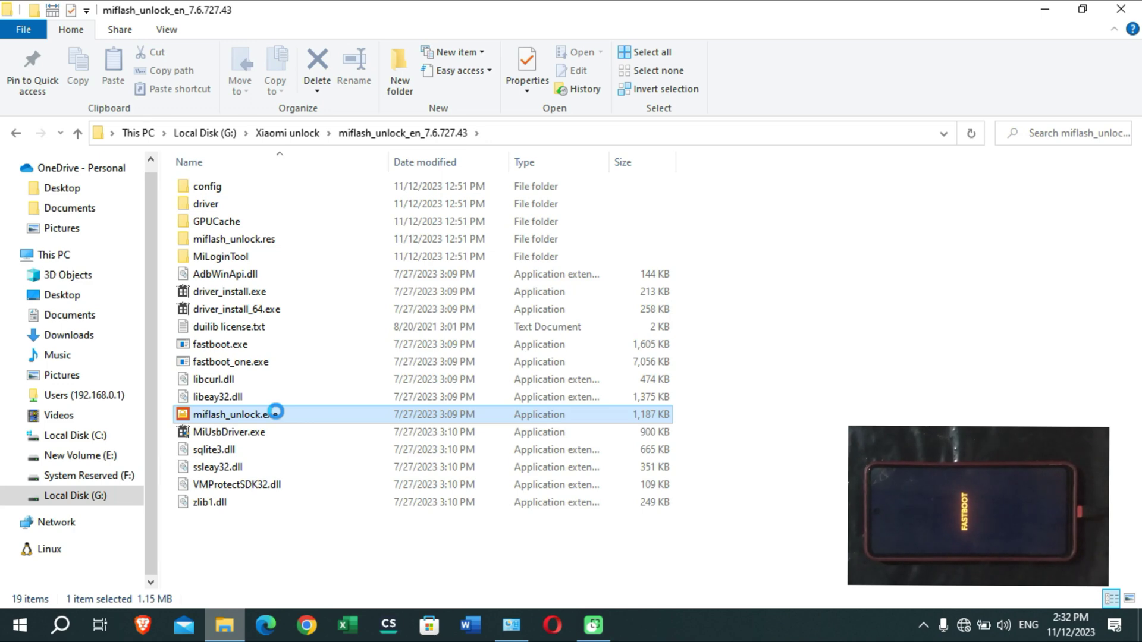
pyautogui.rightClick(276, 414)
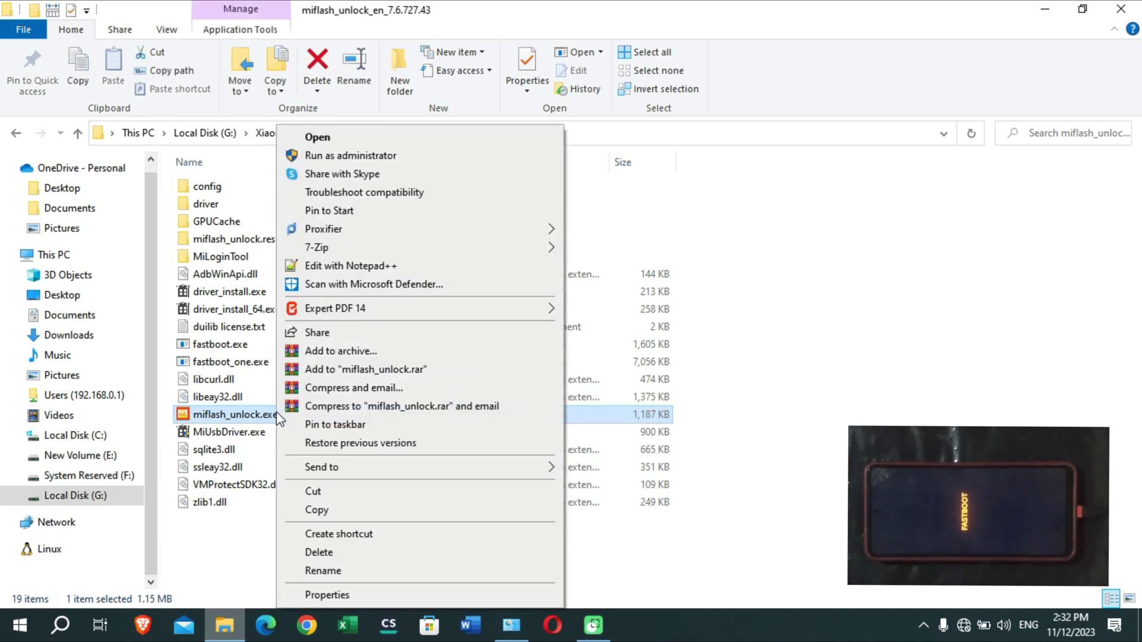
pyautogui.click(363, 157)
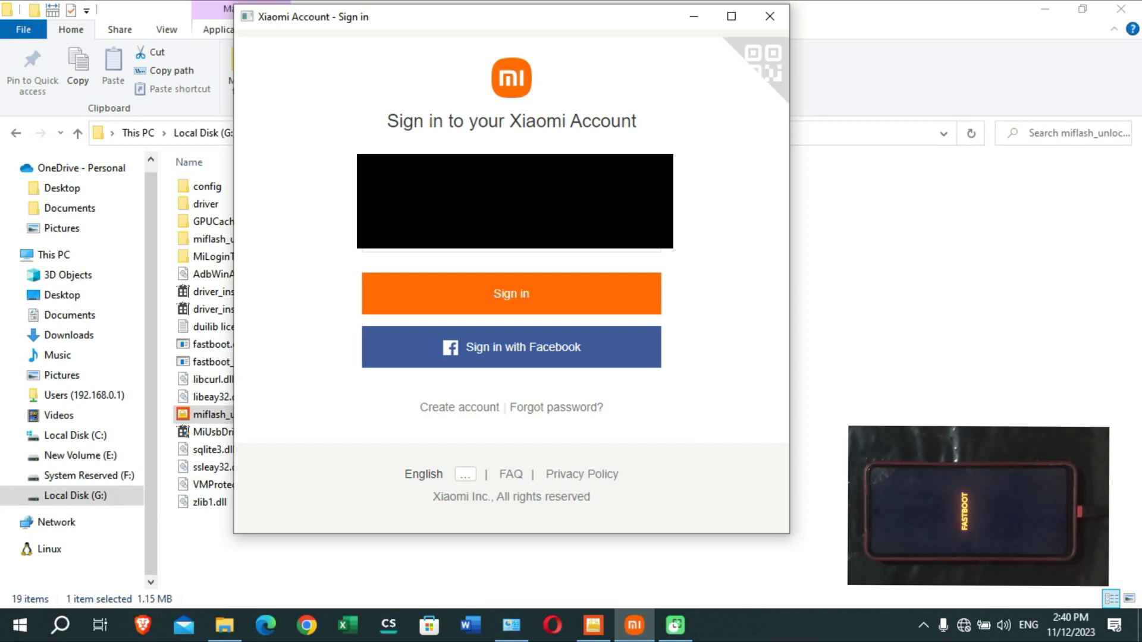
# - Sign in to the Xiaomi account and agree to the Mi Unlock disclaimer
pyautogui.click(522, 302)
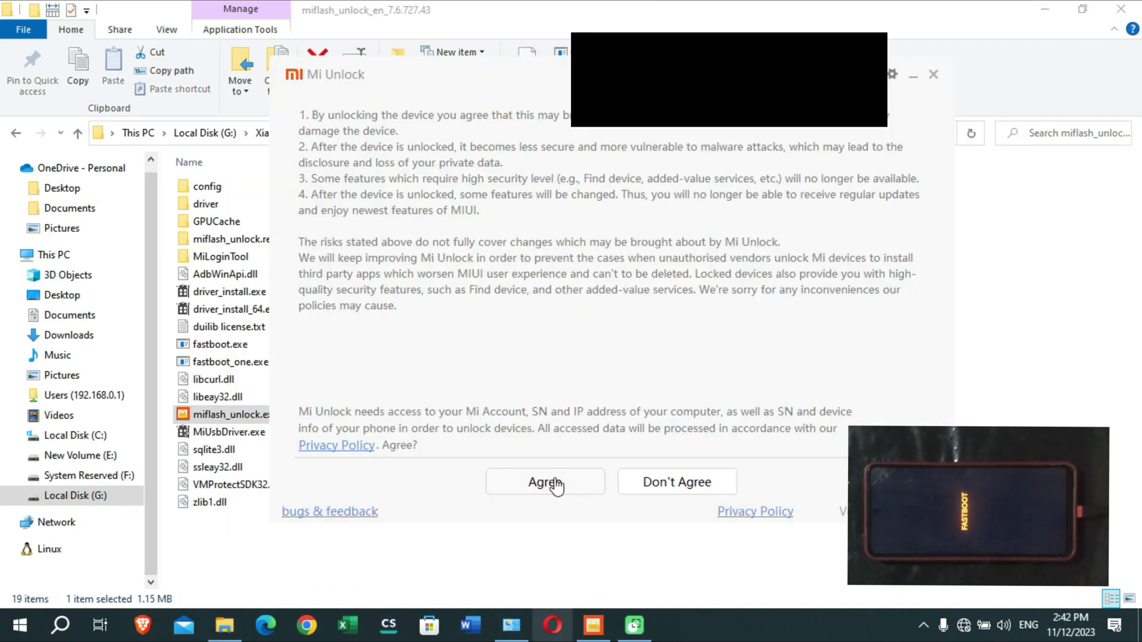
pyautogui.click(555, 484)
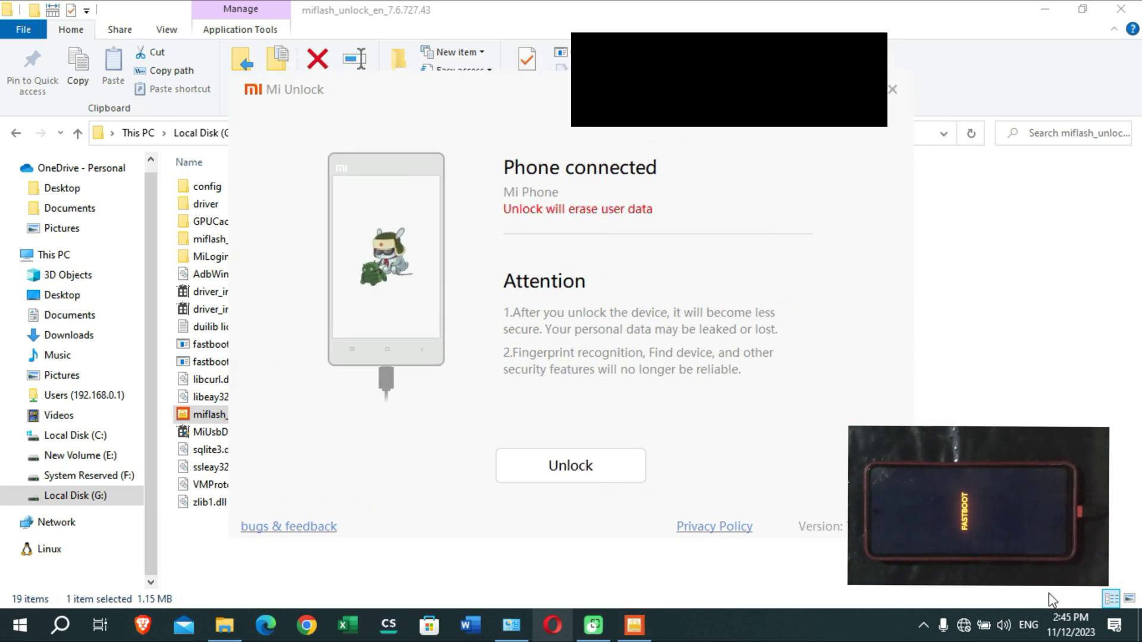
# - Start unlocking the phone connected in Fastboot mode, accepting both confirmation warnings
pyautogui.click(579, 467)
pyautogui.click(585, 366)
pyautogui.click(592, 370)
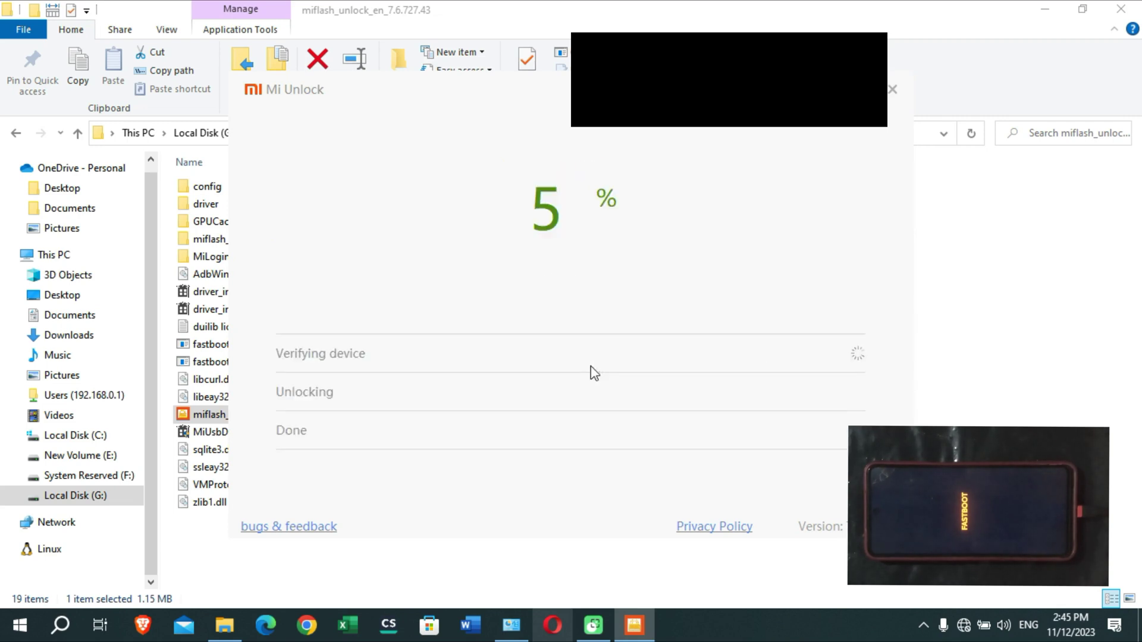